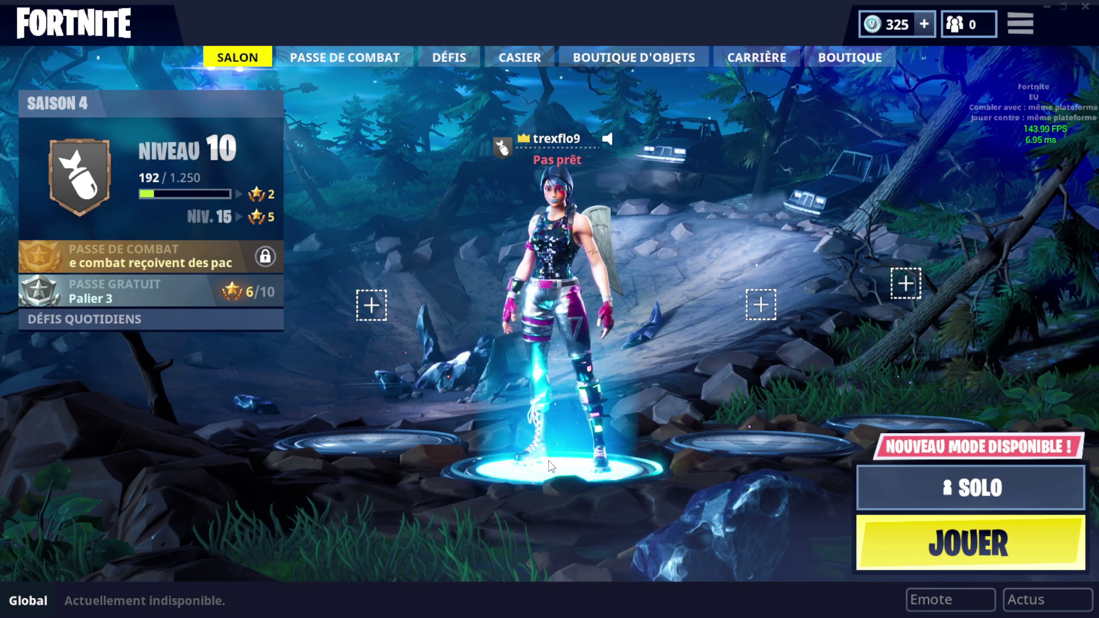
# - Switch to Discord and open the EZFN server's download channel at the Windows Download section
pyautogui.hotkey('alt', 'Tab')
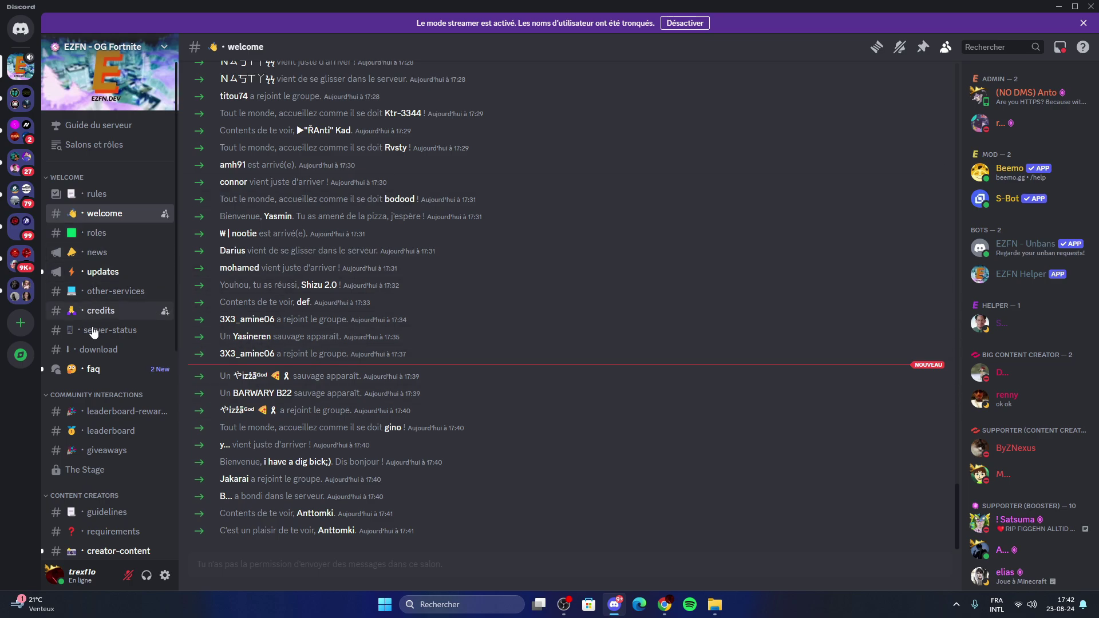
pyautogui.click(107, 352)
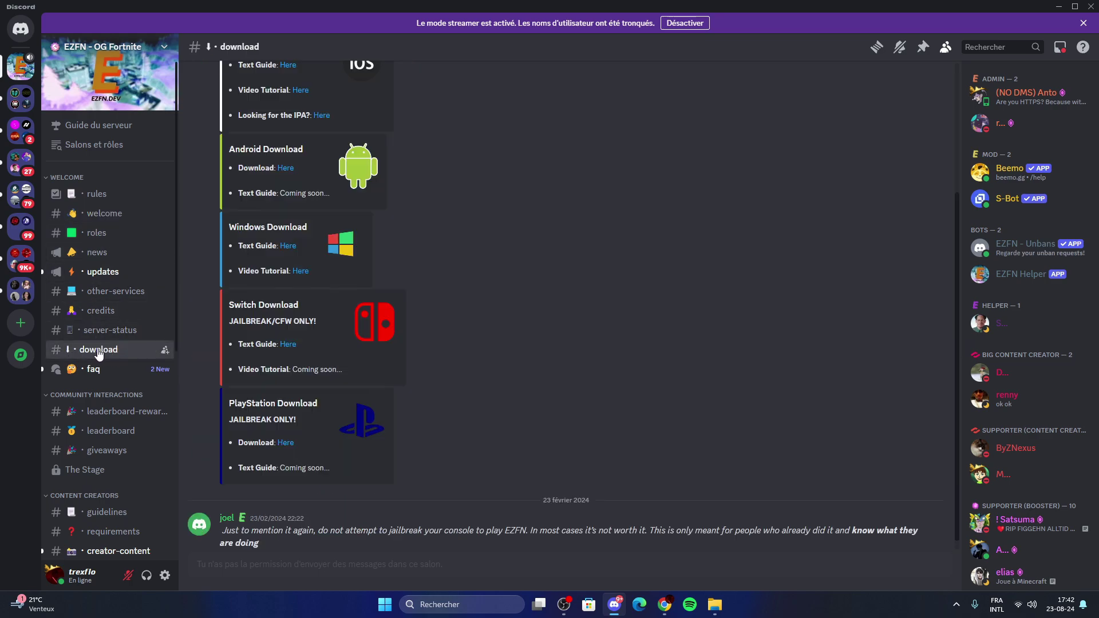
pyautogui.scroll(2, 273, 331)
pyautogui.moveTo(227, 284); pyautogui.dragTo(314, 293)
pyautogui.click(252, 295)
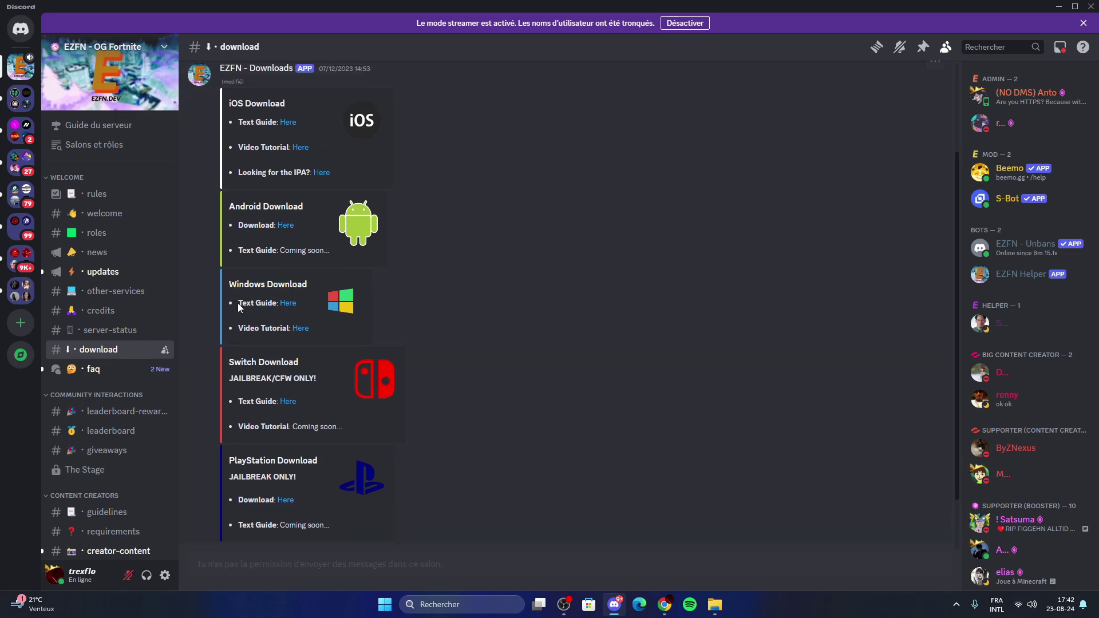
# - Follow the text guide link for the Windows Download and agree to visit the external docs site
pyautogui.moveTo(238, 304); pyautogui.dragTo(274, 304)
pyautogui.click(264, 304)
pyautogui.click(282, 305)
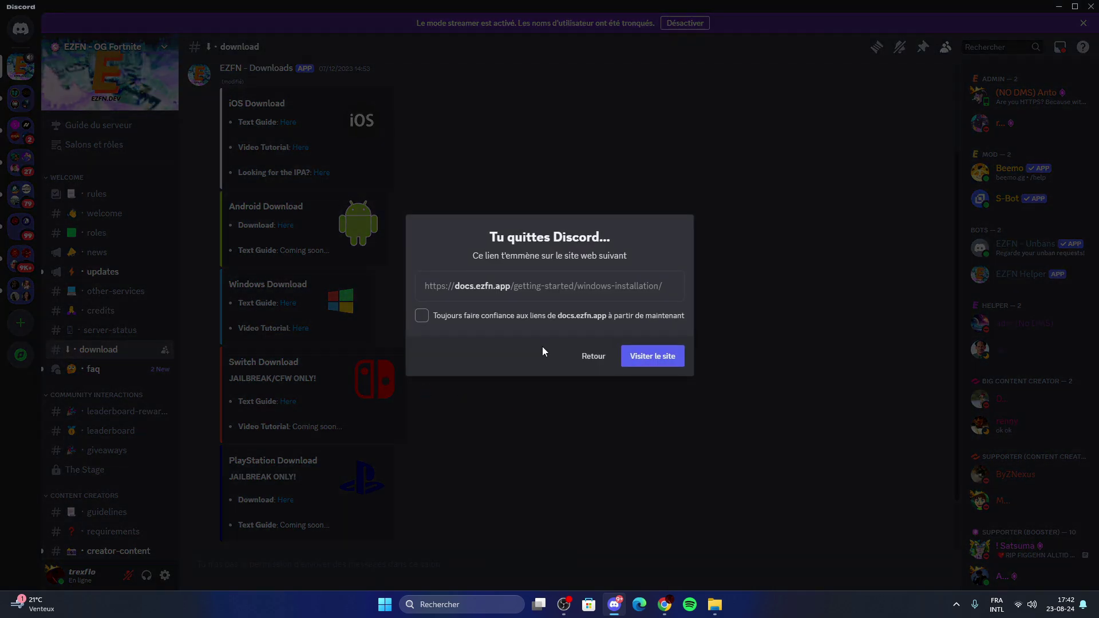
pyautogui.click(645, 356)
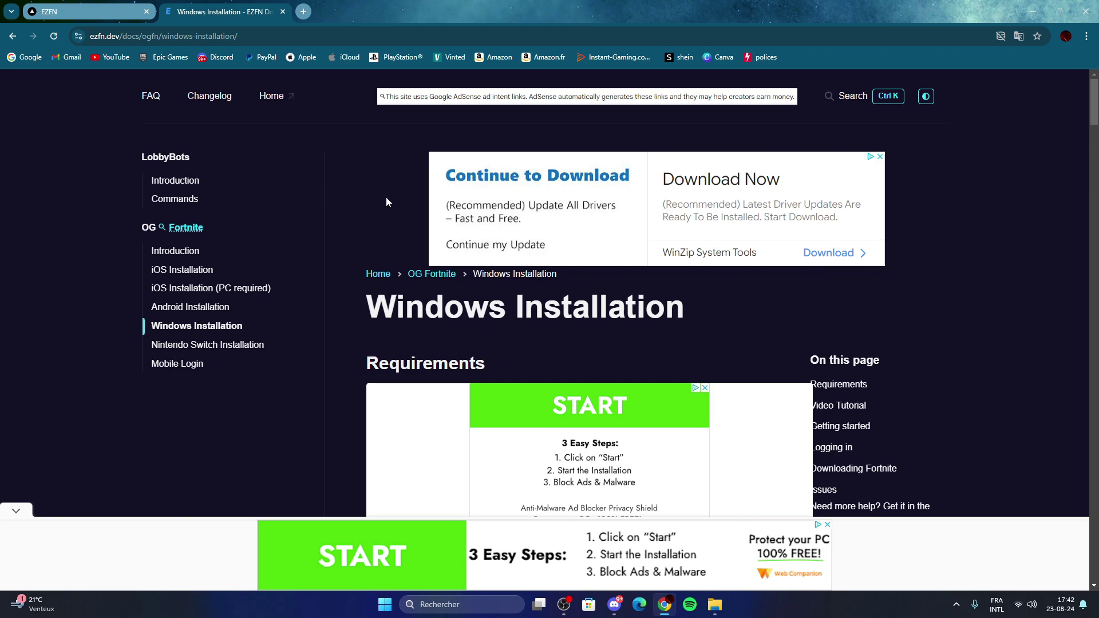
# - Download the EZFN launcher installer from the Windows Installation page, dismissing the ad that interrupts it
pyautogui.scroll(-7, 541, 330)
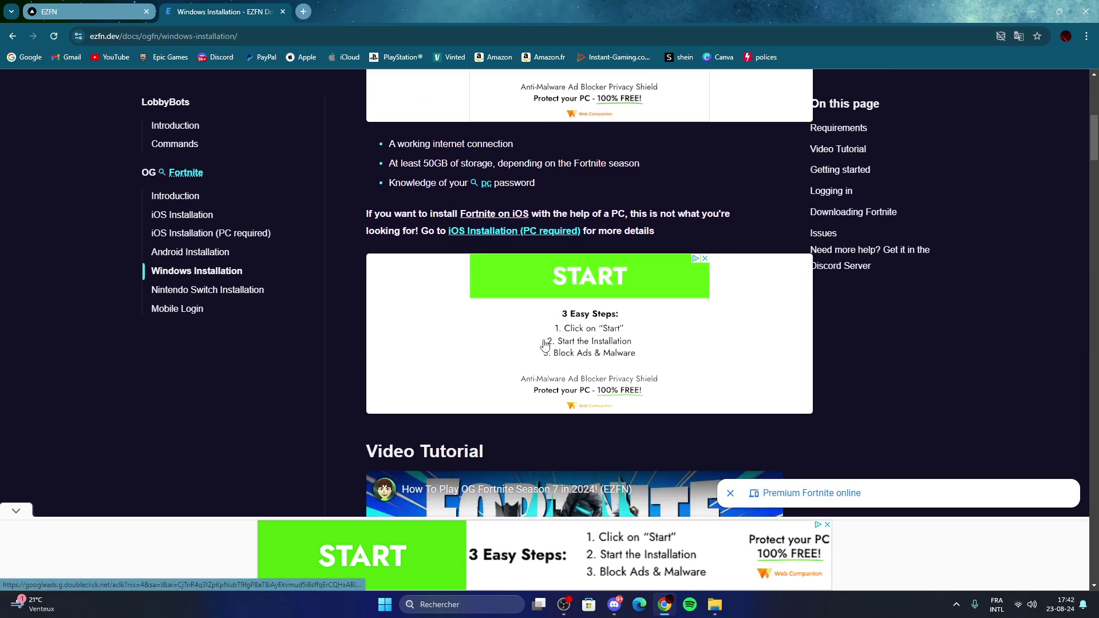
pyautogui.scroll(-12, 545, 345)
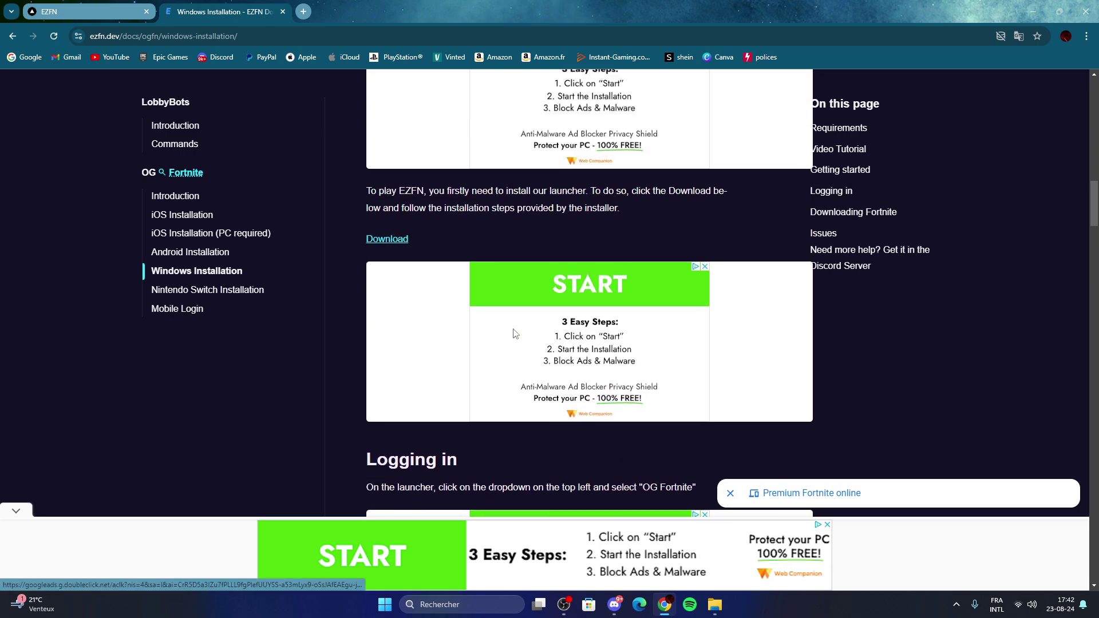
pyautogui.scroll(1, 515, 334)
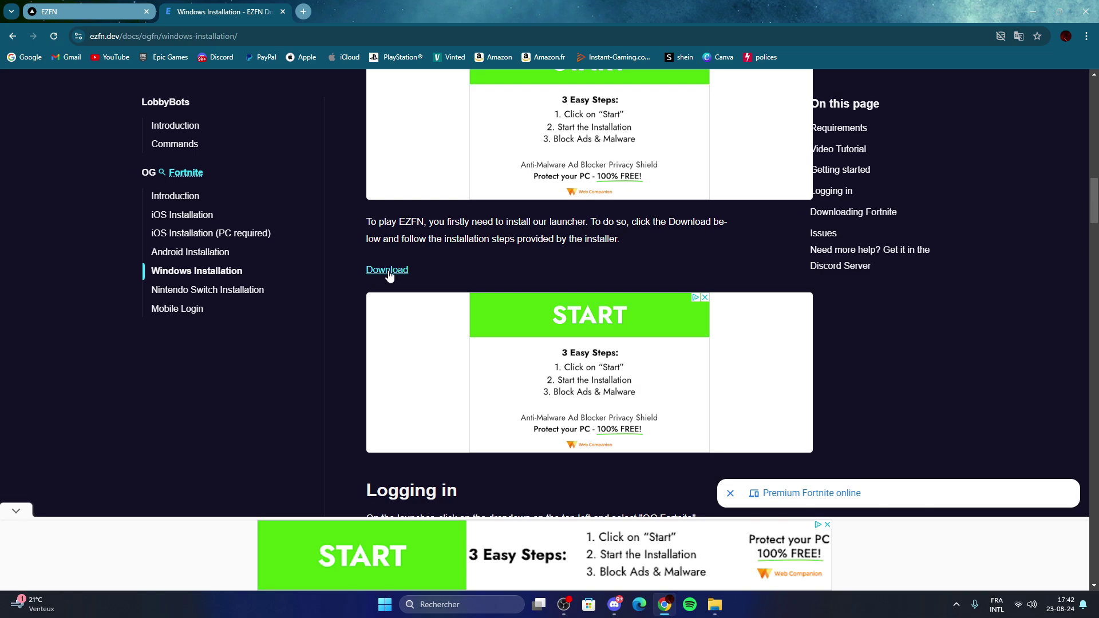
pyautogui.click(388, 270)
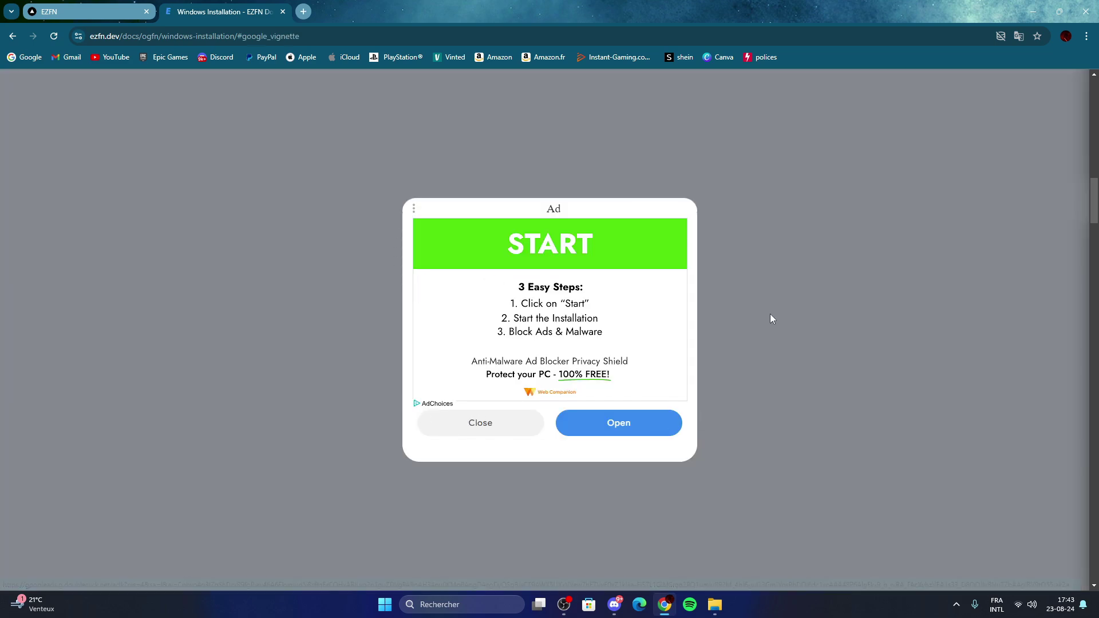
pyautogui.click(475, 428)
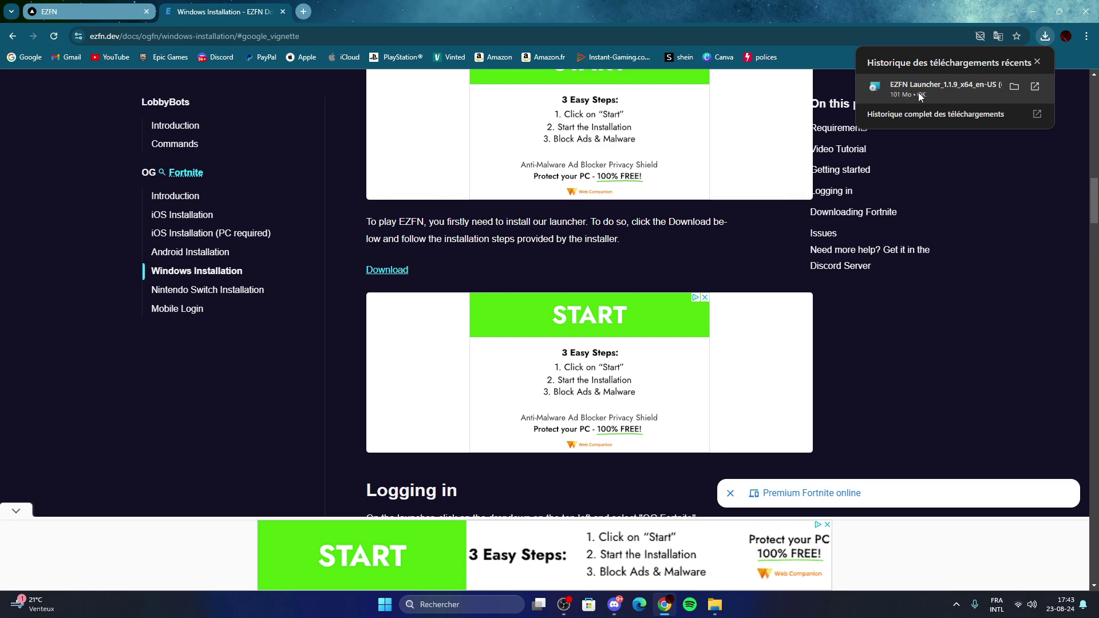
# - Run the downloaded EZFN Launcher installer and minimize the browser, Discord and OBS windows around its setup wizard
pyautogui.click(930, 93)
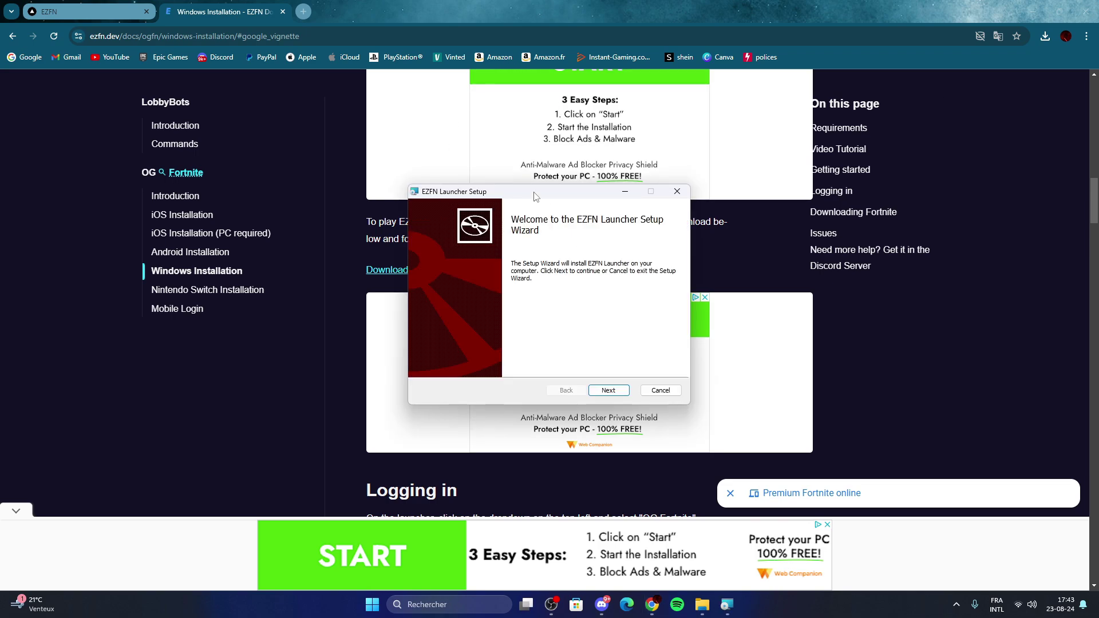
pyautogui.click(1032, 11)
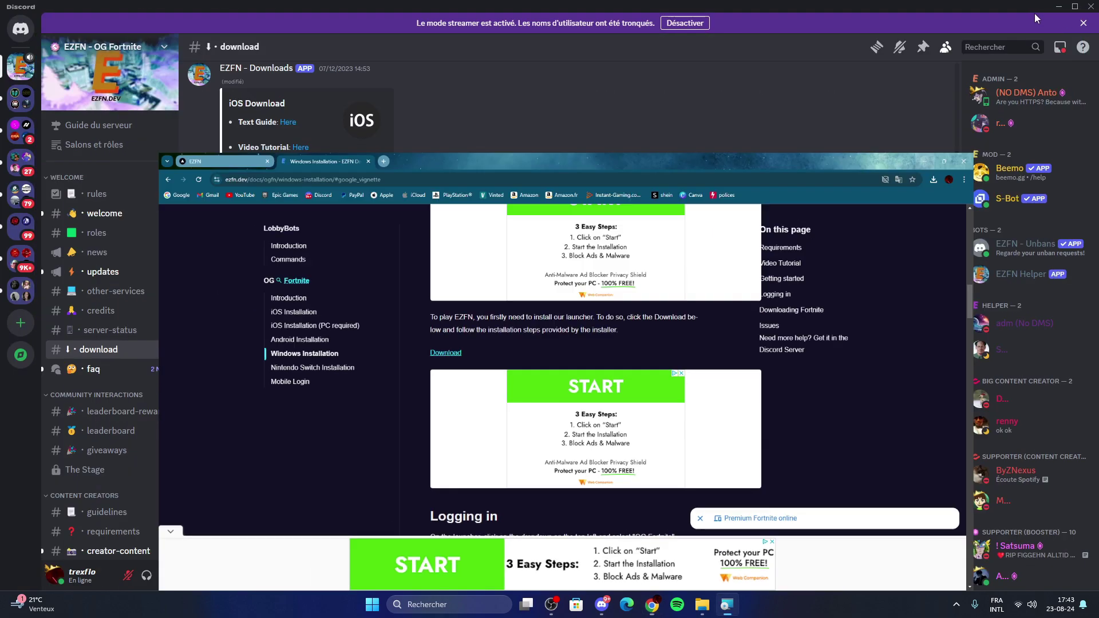
pyautogui.click(1058, 10)
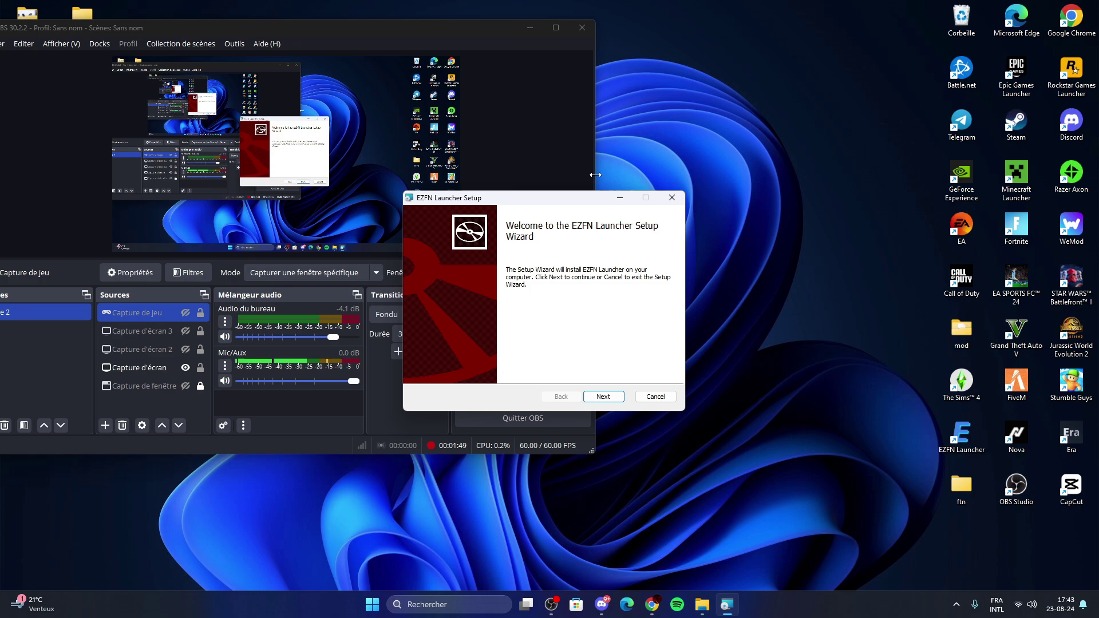
pyautogui.click(530, 28)
pyautogui.moveTo(532, 202); pyautogui.dragTo(537, 184)
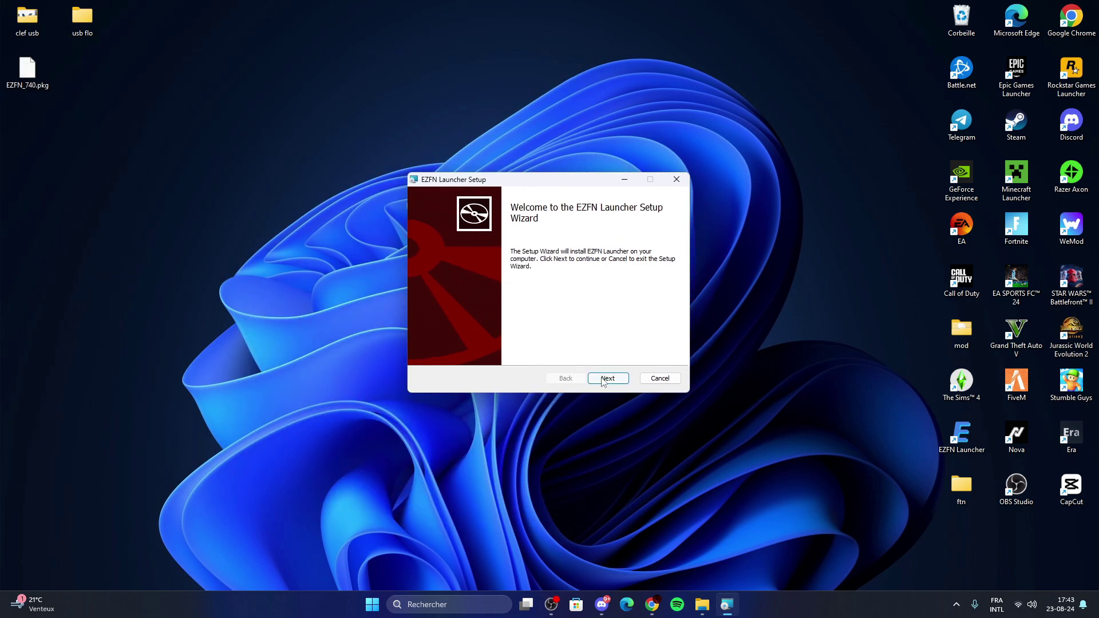
# - Install the EZFN Launcher to the default folder C:\Program Files\EZFN Launcher\
pyautogui.click(607, 384)
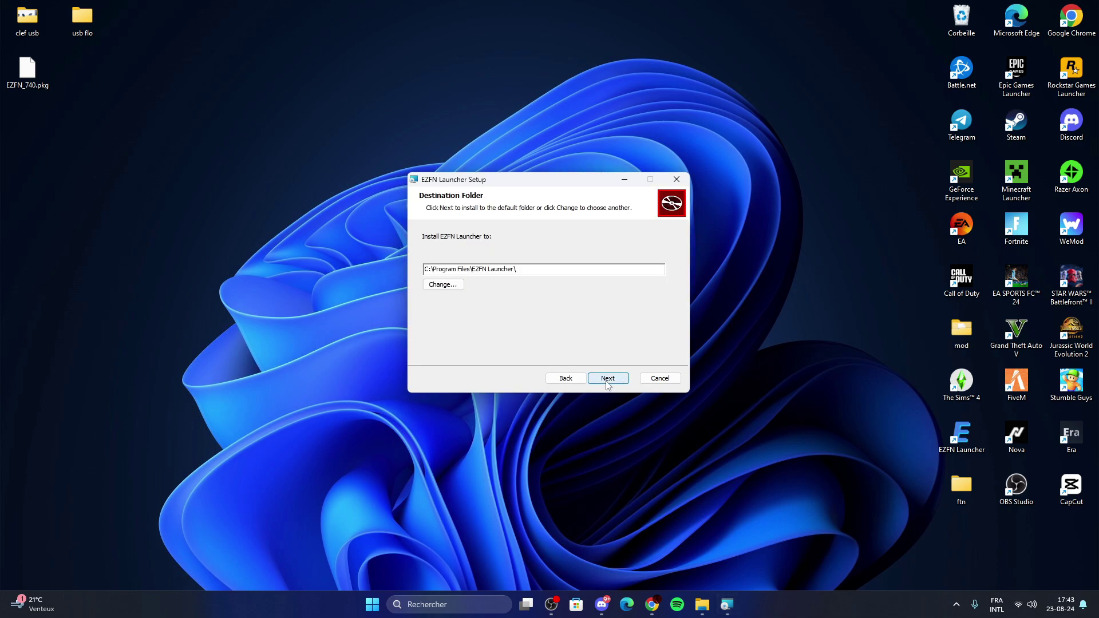
pyautogui.click(607, 384)
pyautogui.click(601, 385)
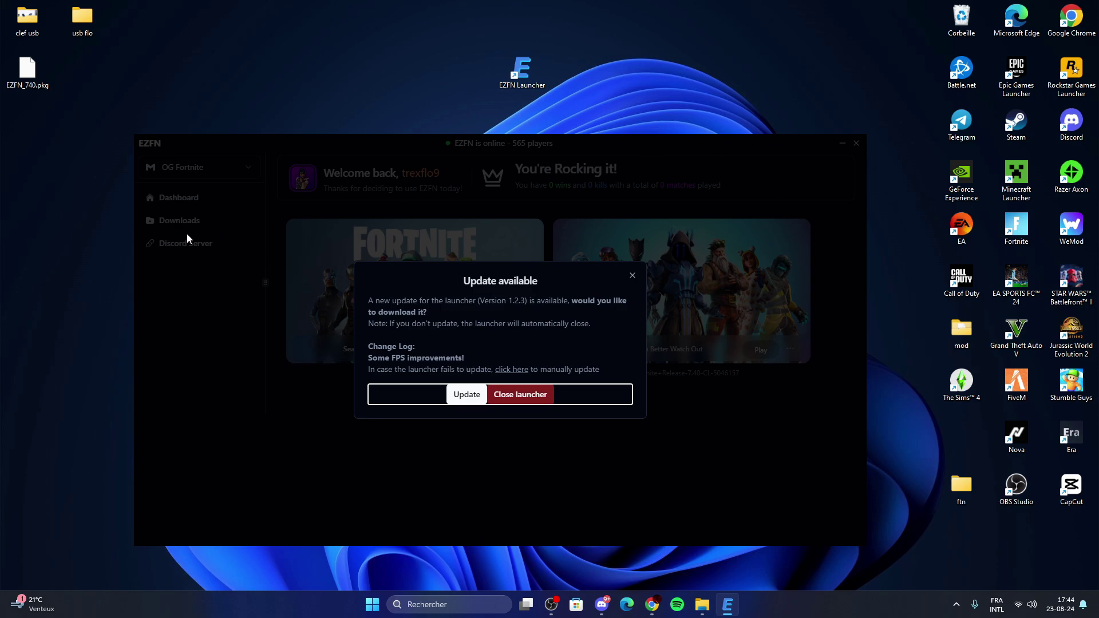
# - Switch to Chrome, dismiss the ad and open the EZFN account sign-up form from the login page
pyautogui.click(655, 611)
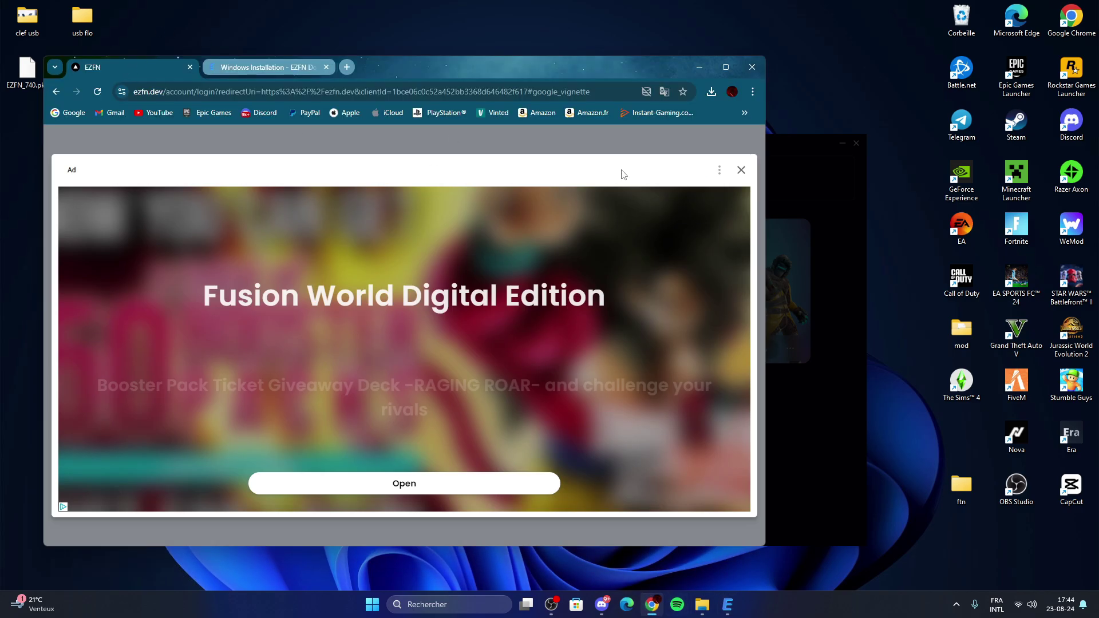
pyautogui.click(740, 171)
pyautogui.click(720, 73)
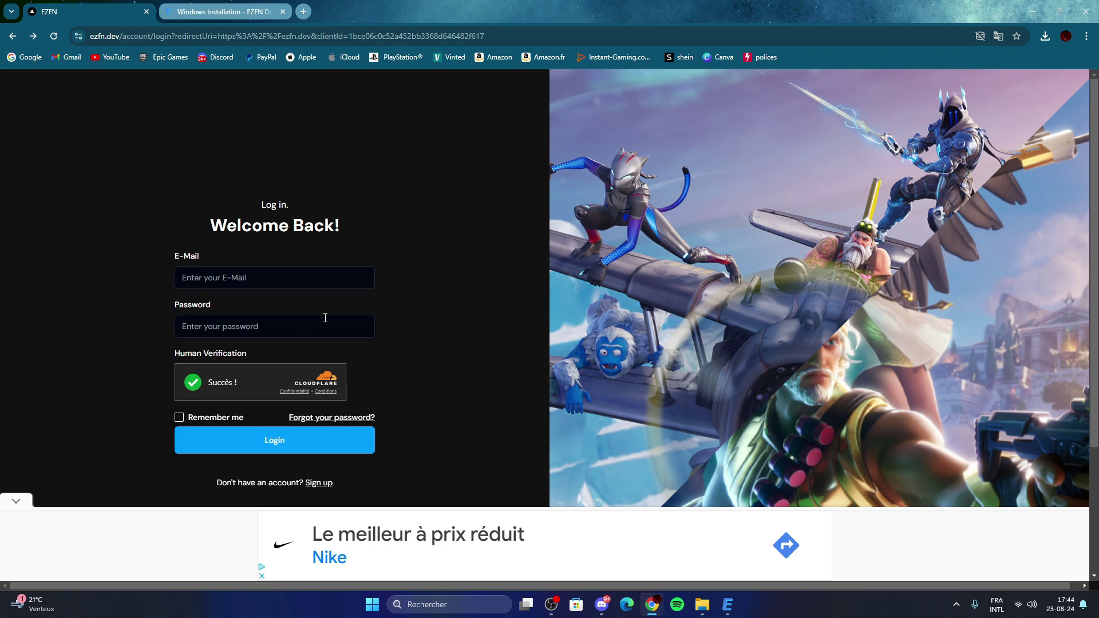
pyautogui.scroll(-3, 352, 423)
pyautogui.scroll(1, 136, 314)
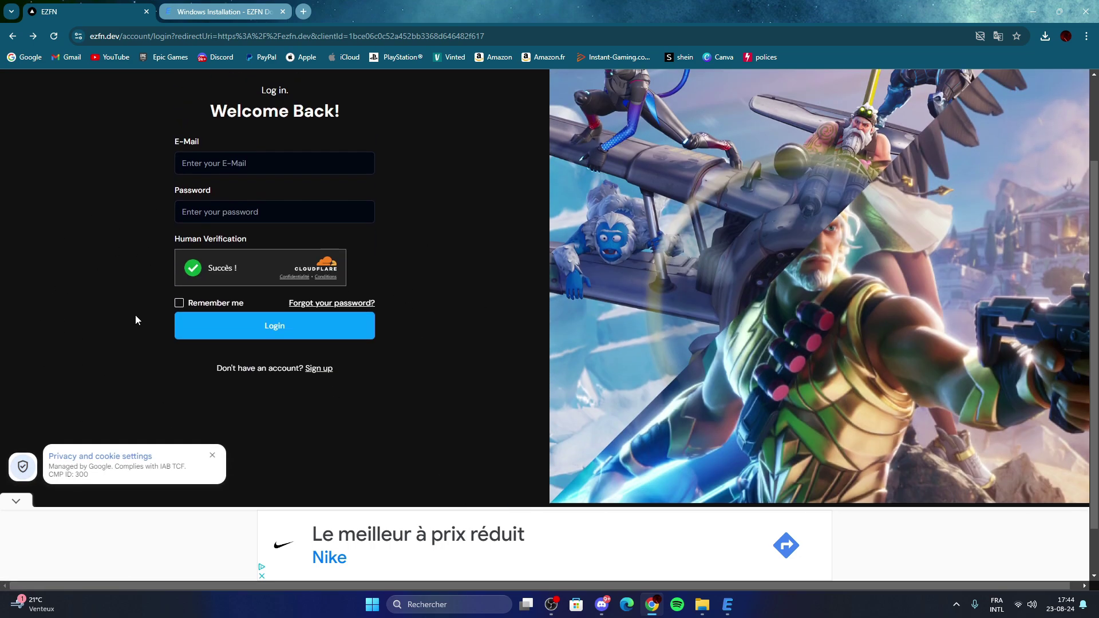
pyautogui.click(323, 373)
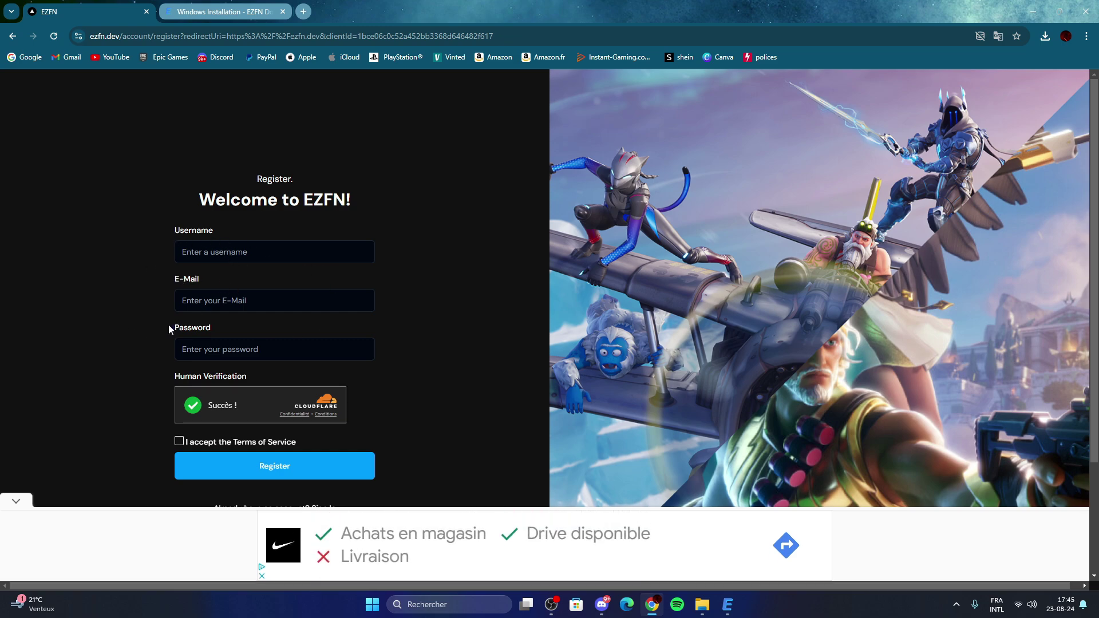
pyautogui.click(192, 329)
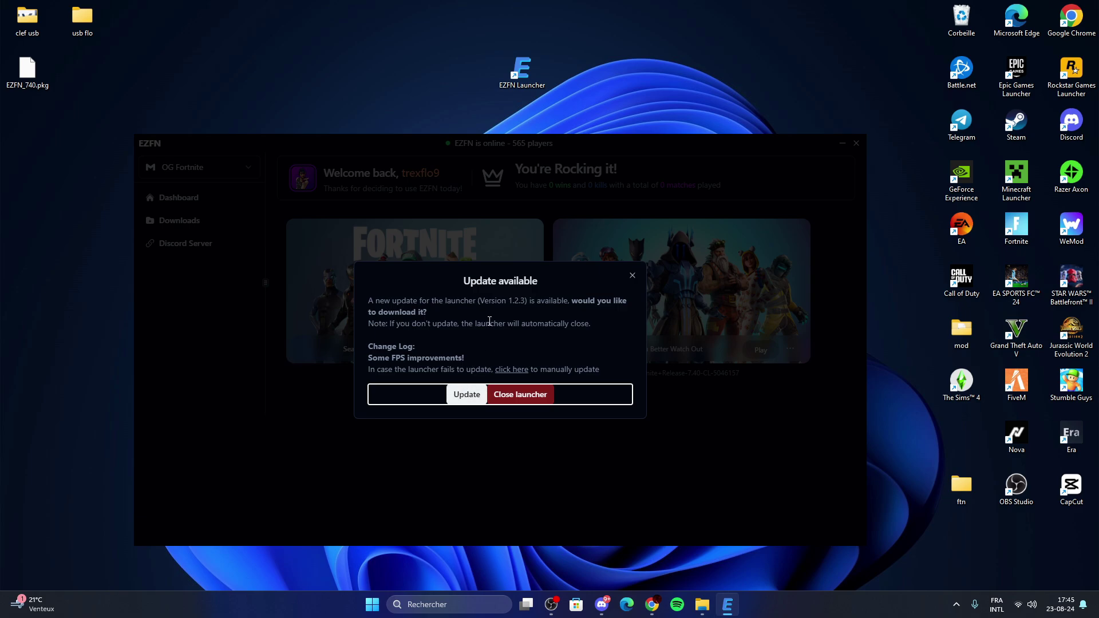
# - Manually download and install the launcher update, letting setup close and restart the running application, and launch EZFN Launcher on finish
pyautogui.click(515, 373)
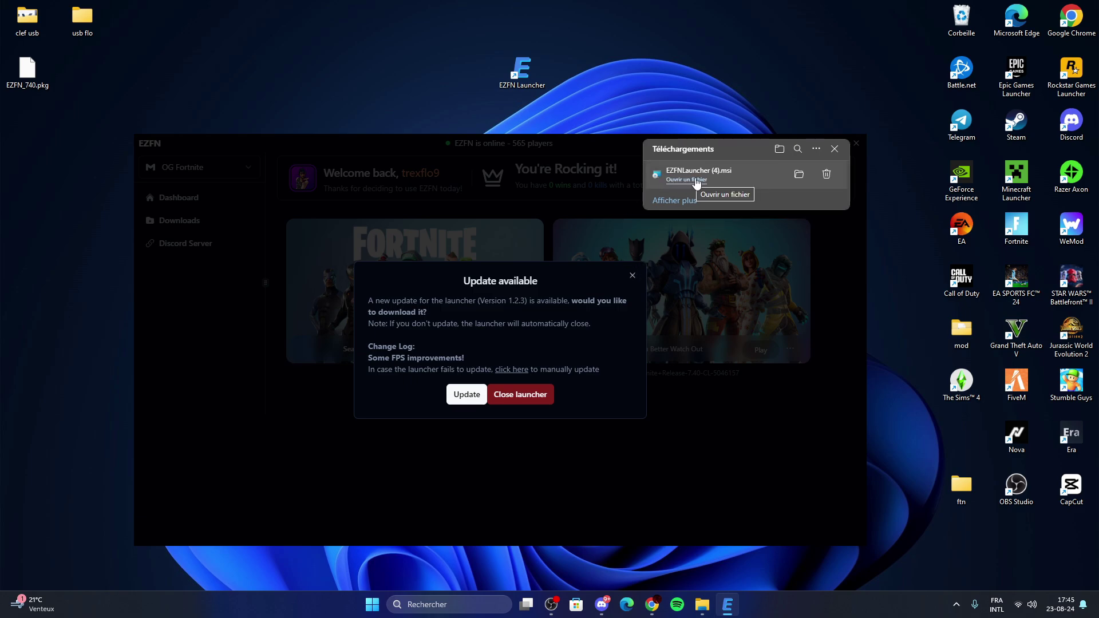
pyautogui.click(689, 180)
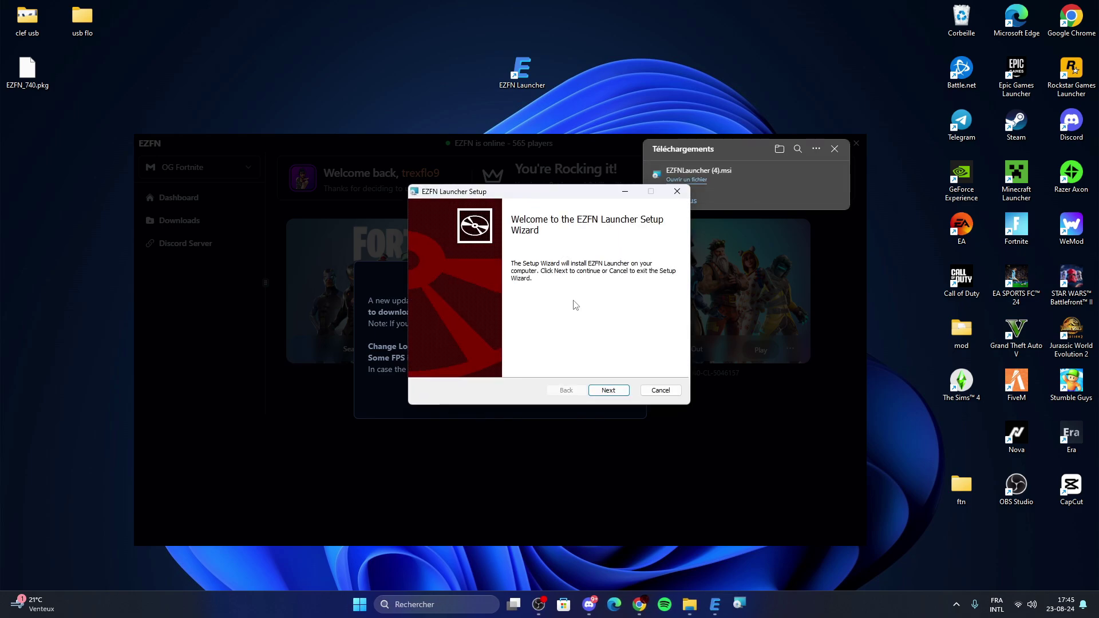
pyautogui.click(607, 390)
pyautogui.click(607, 390)
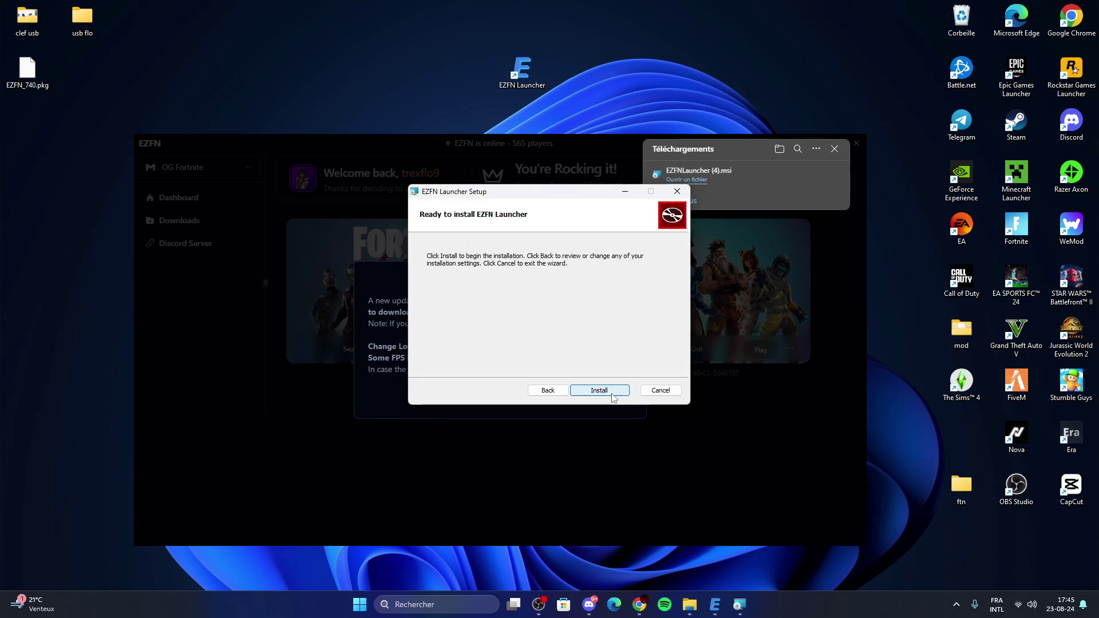
pyautogui.click(599, 390)
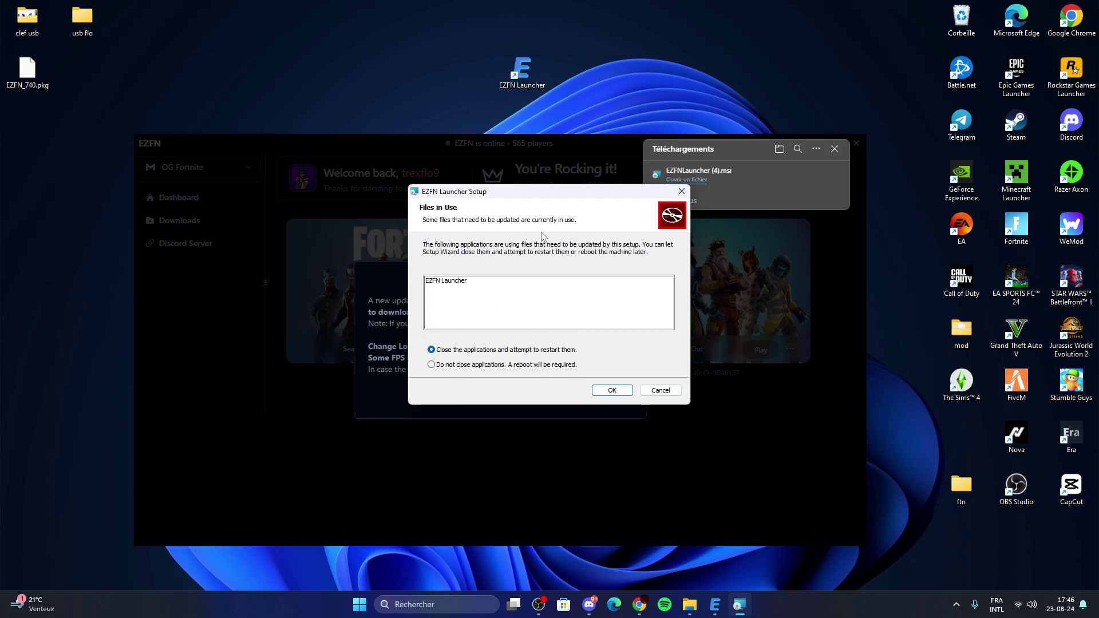
pyautogui.click(612, 391)
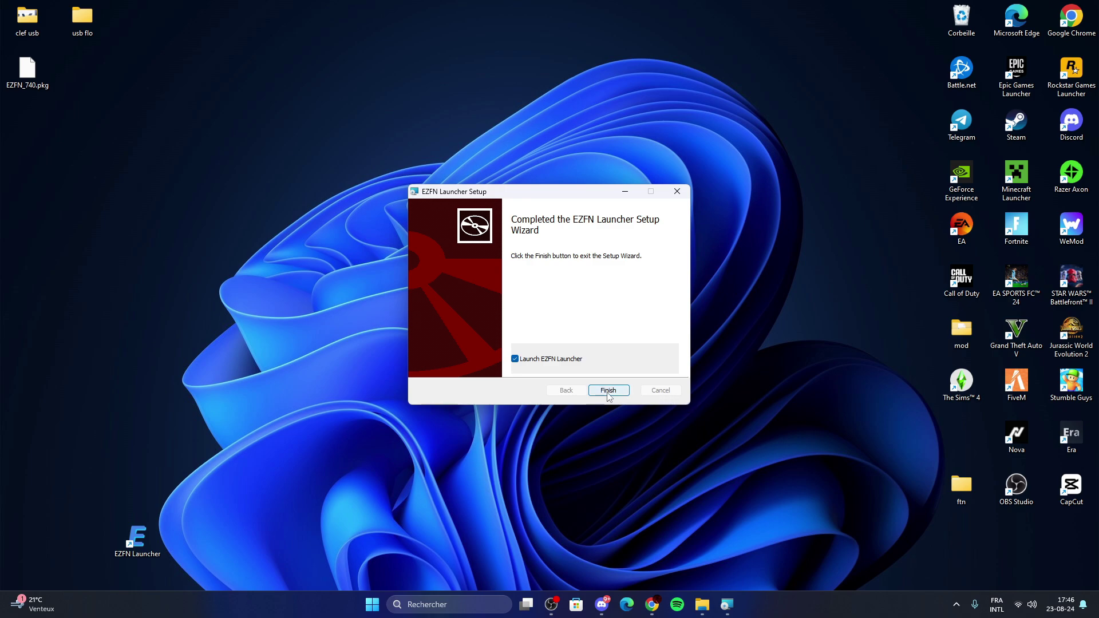
pyautogui.click(608, 391)
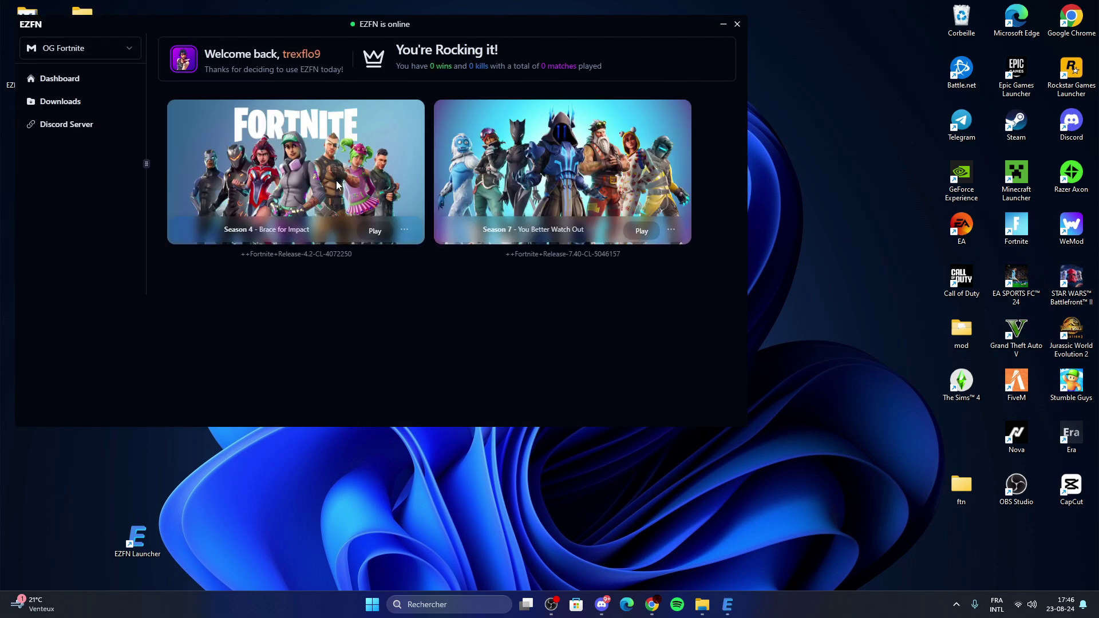
# - Open the download dialog for Season 4 - Brace for Impact in the launcher's downloads
pyautogui.moveTo(444, 34); pyautogui.dragTo(596, 108)
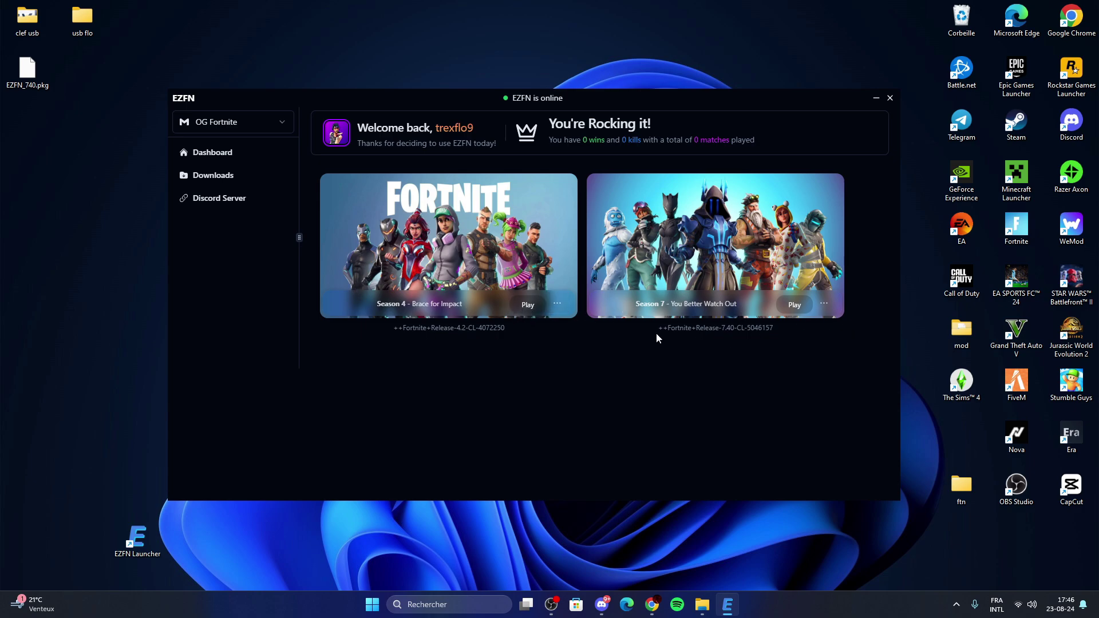
pyautogui.click(216, 178)
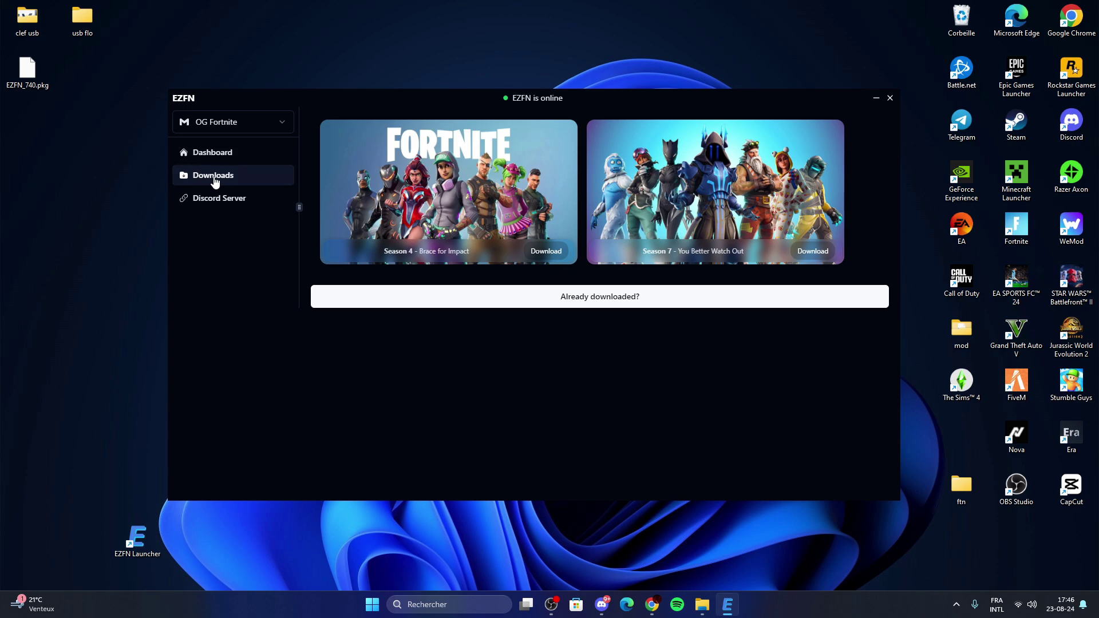
pyautogui.click(544, 255)
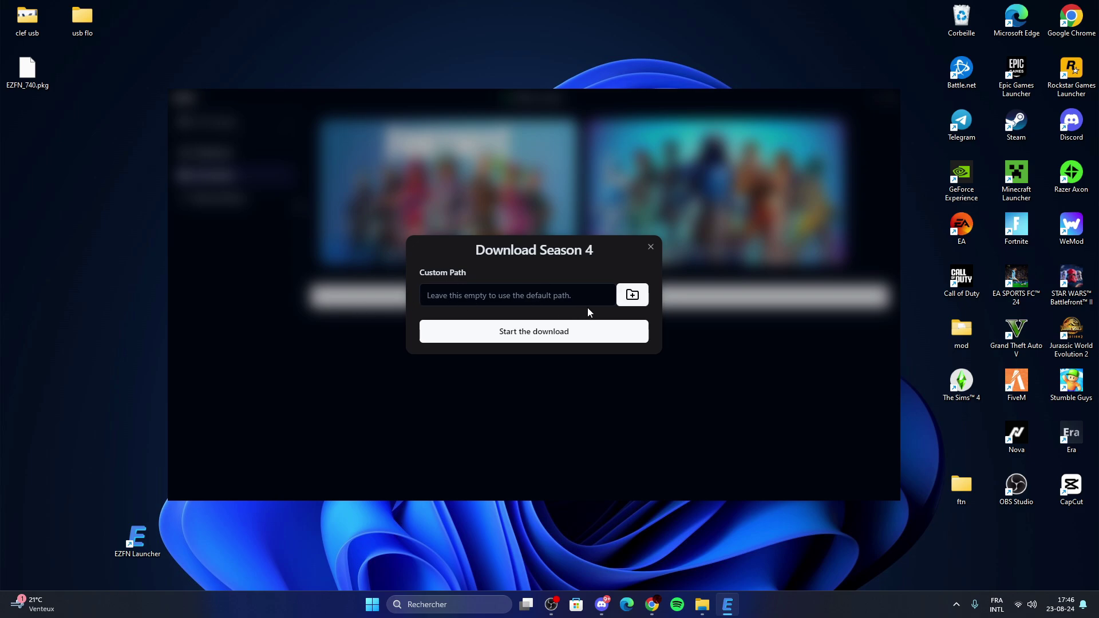
# - Switch to File Explorer and create a new folder named ezfn in Documents
pyautogui.moveTo(703, 610)
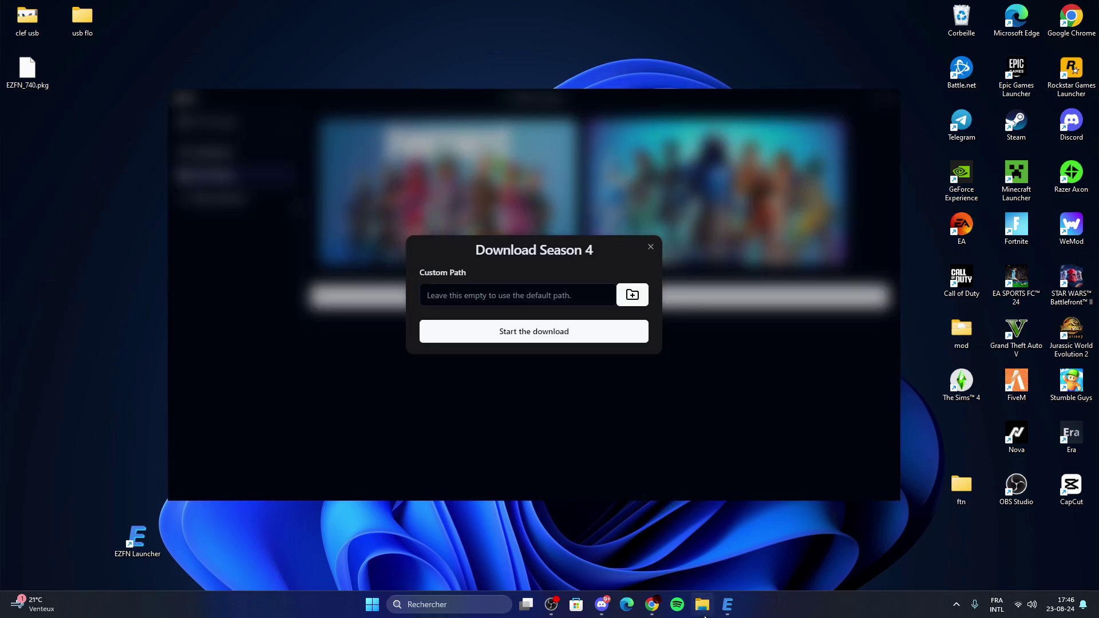
pyautogui.click(703, 610)
pyautogui.click(373, 295)
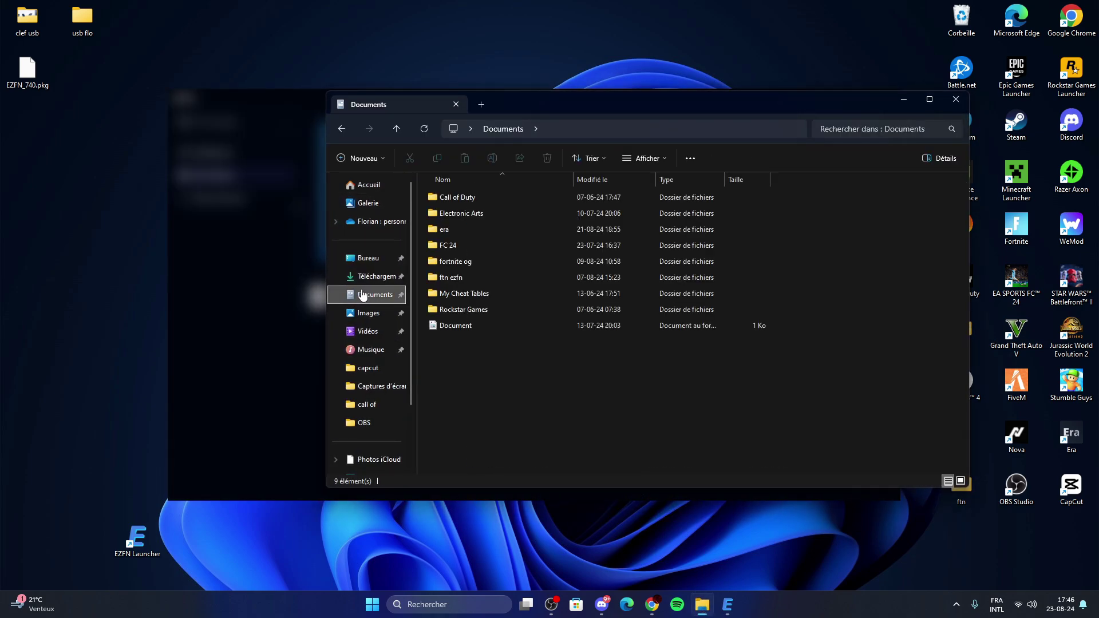
pyautogui.click(351, 160)
pyautogui.click(360, 182)
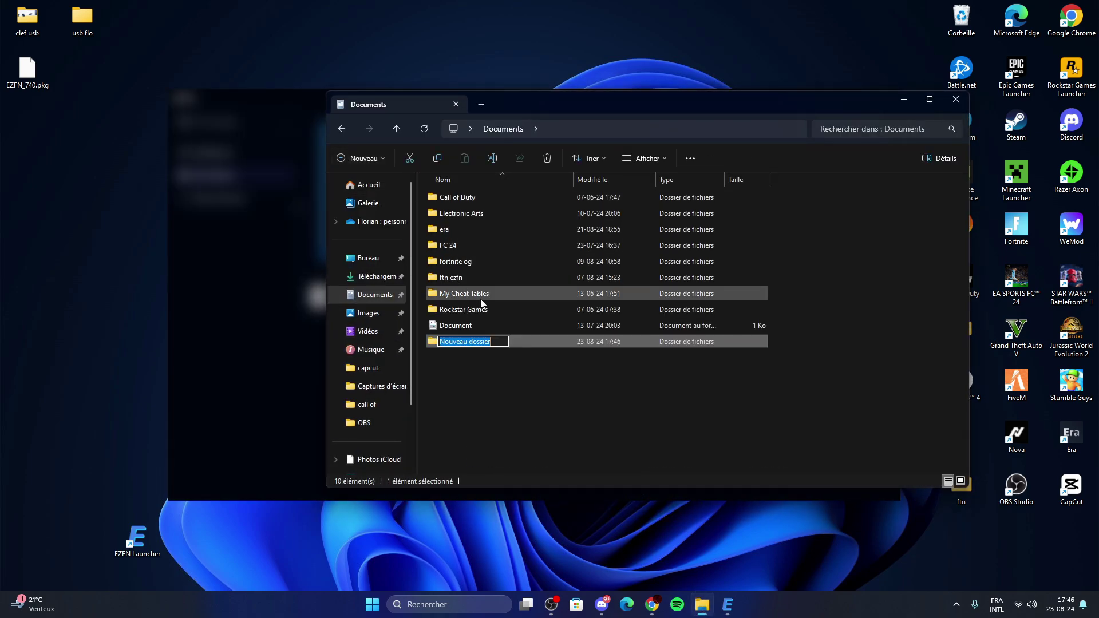
pyautogui.press('BackSpace')
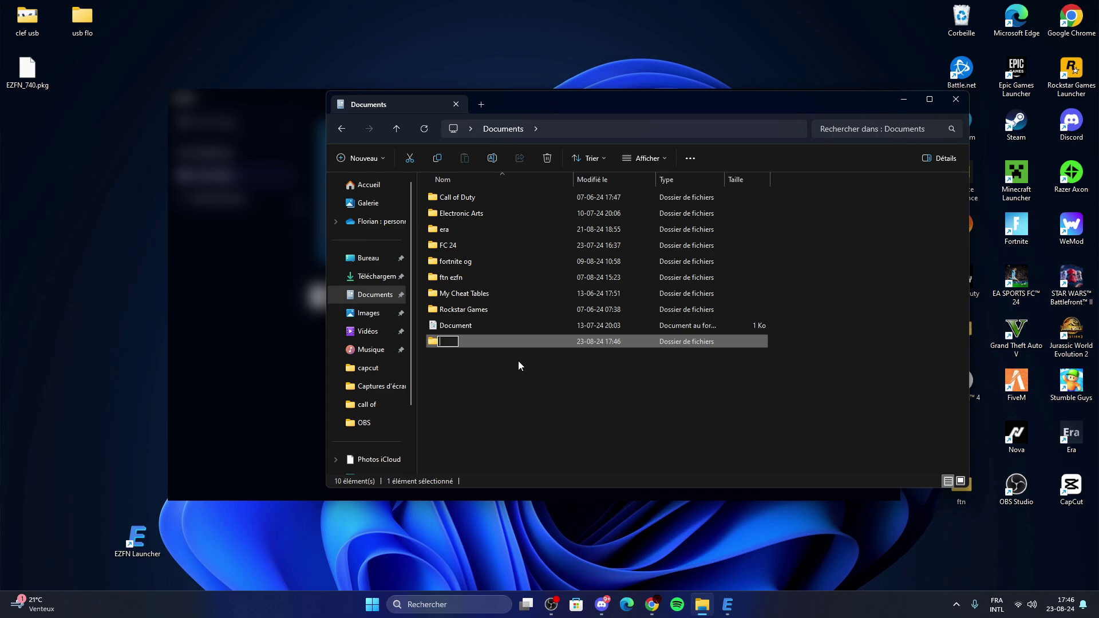
pyautogui.write('ezfn')
pyautogui.click(473, 368)
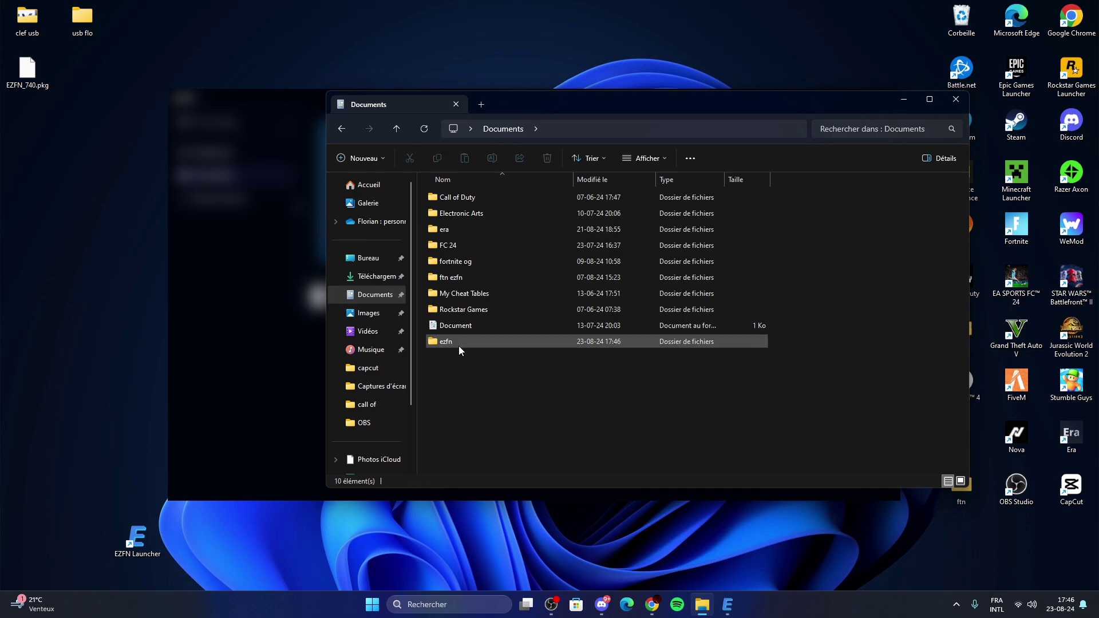
# - Create a subfolder named saison 4 inside the ezfn folder in Documents
pyautogui.click(361, 158)
pyautogui.click(384, 185)
pyautogui.write('sai')
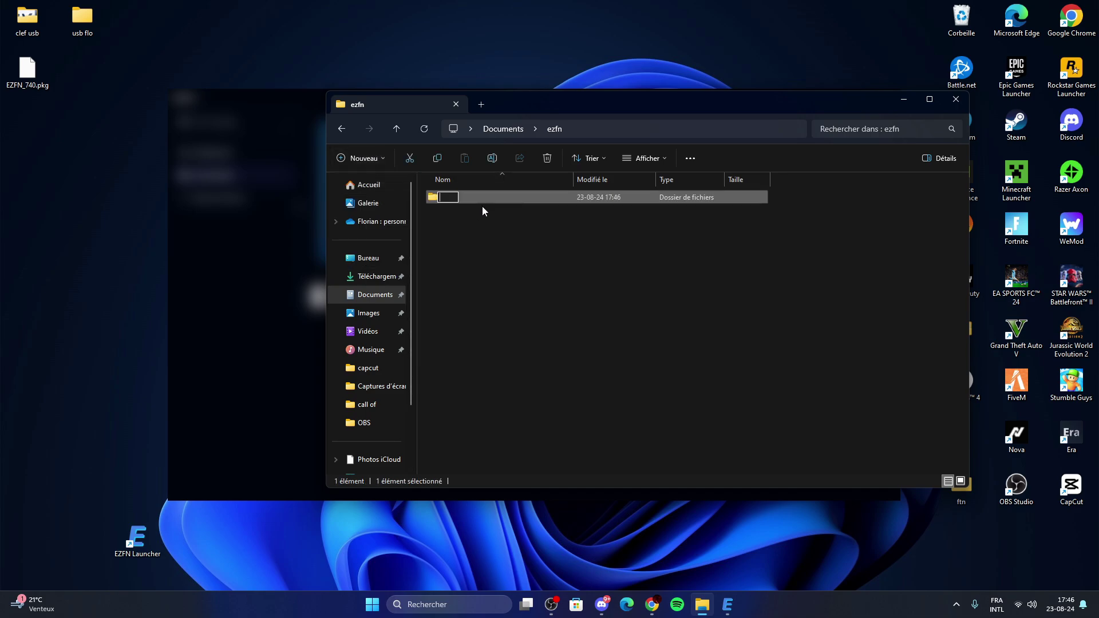
pyautogui.write('son 4')
pyautogui.press('Return')
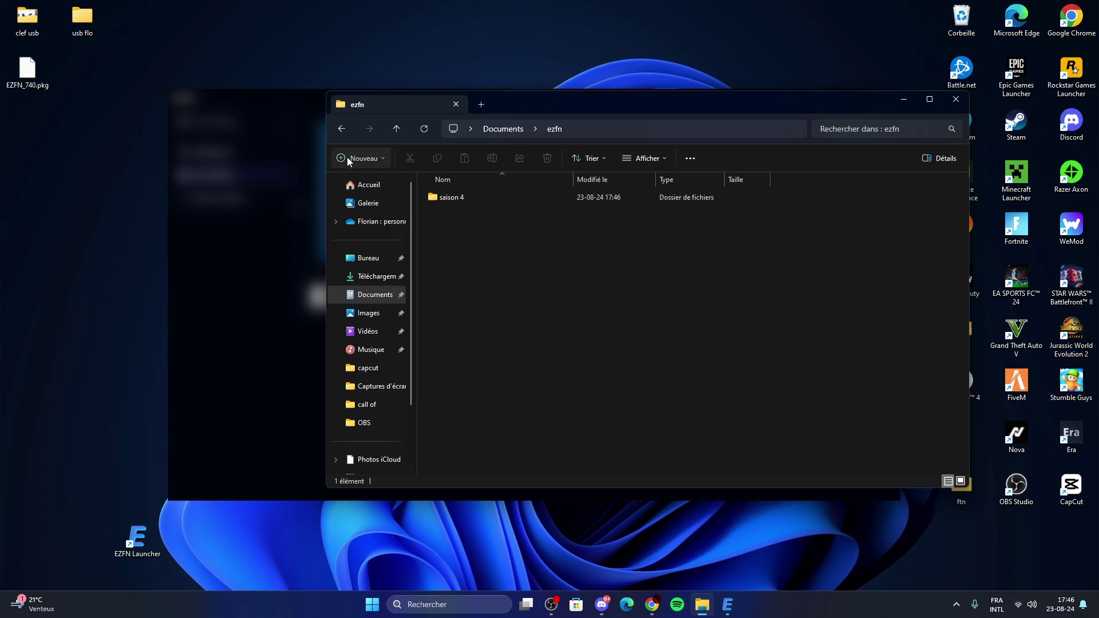
# - Create a second subfolder named saison 7 in the ezfn folder
pyautogui.click(360, 158)
pyautogui.click(368, 184)
pyautogui.write('sa')
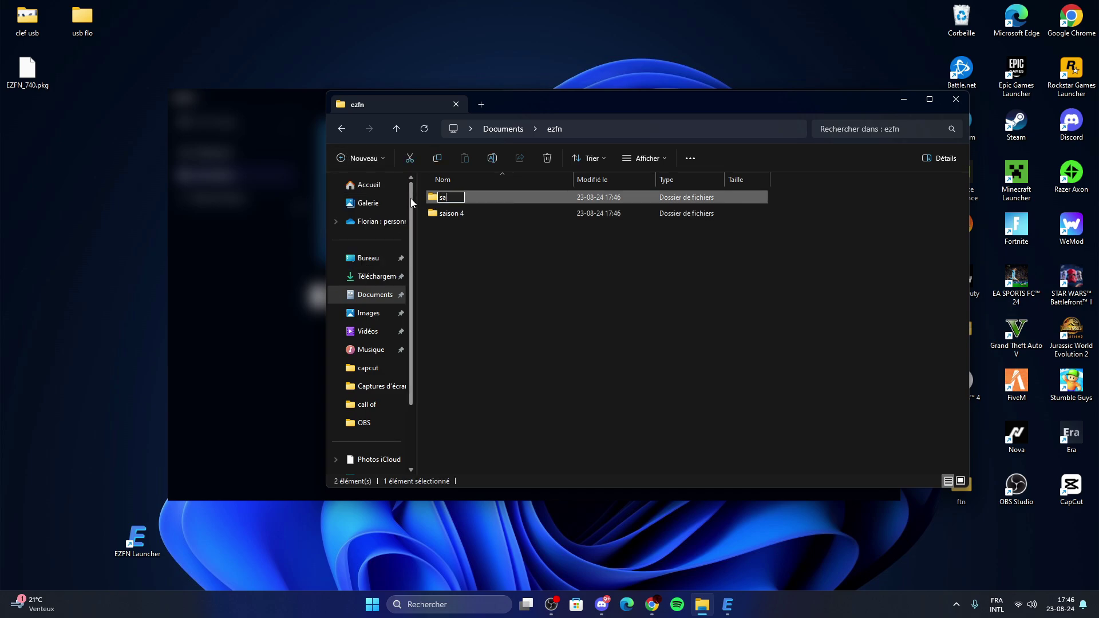
pyautogui.write('ison 7')
pyautogui.click(518, 276)
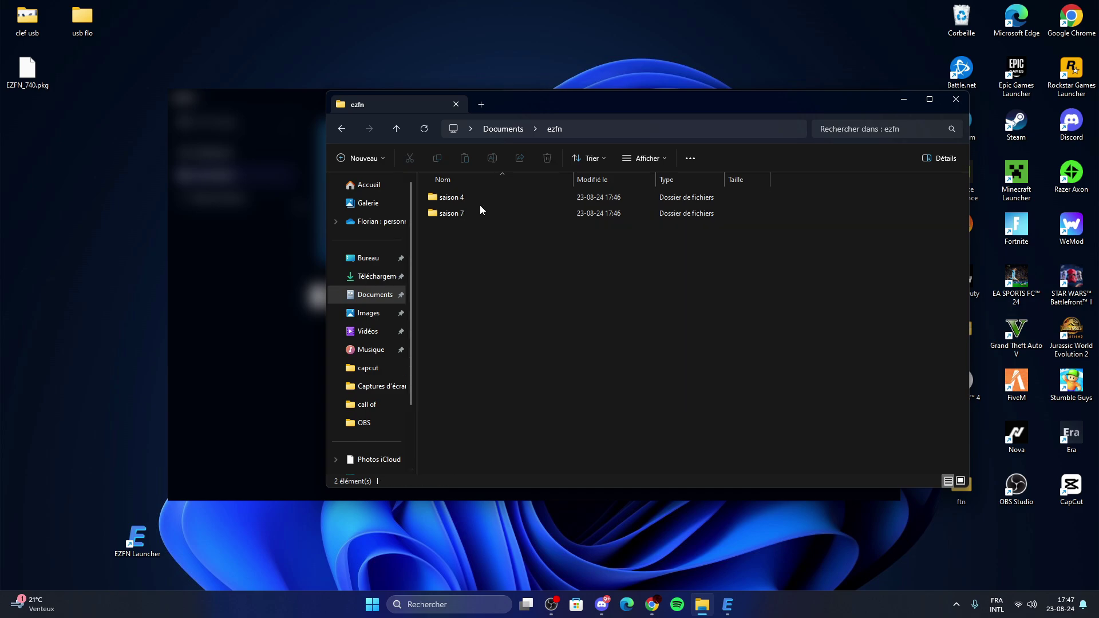
# - Return to the launcher, choose Documents\ezfn\saison 4 as the custom path for the Season 4 download, and close the download dialog
pyautogui.moveTo(583, 115); pyautogui.dragTo(398, 162)
pyautogui.doubleClick(502, 234)
pyautogui.click(754, 159)
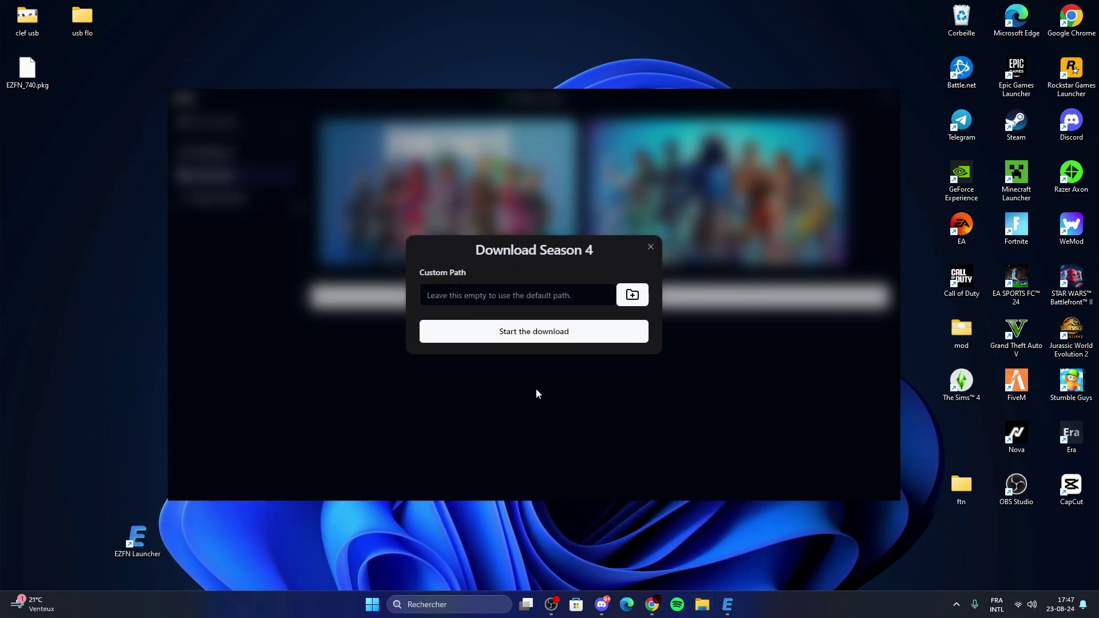
pyautogui.click(632, 296)
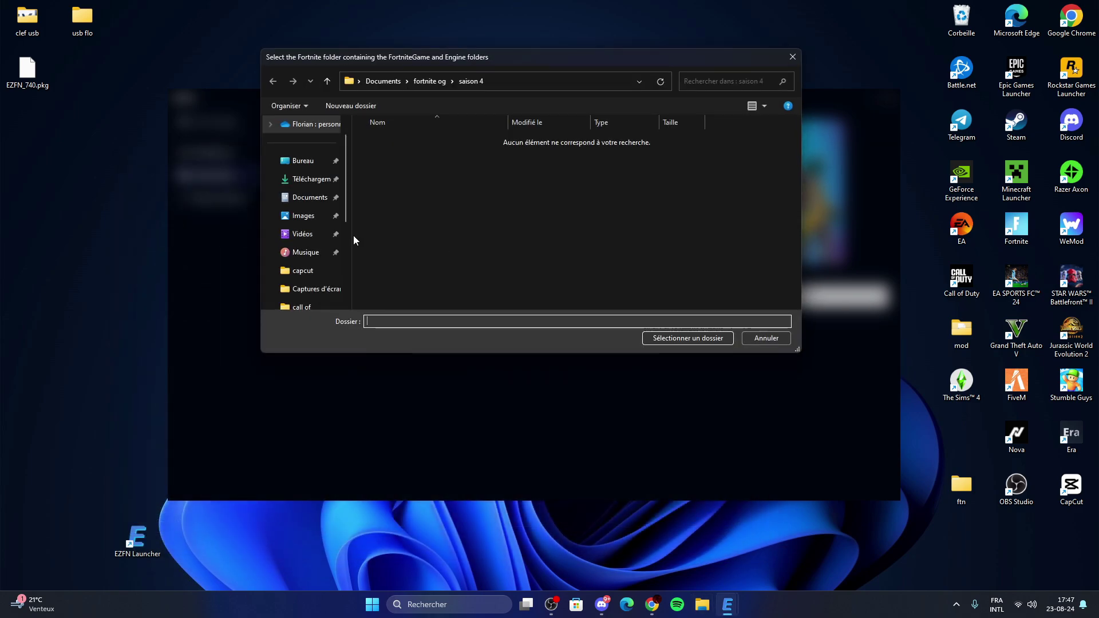
pyautogui.click(306, 198)
pyautogui.doubleClick(393, 191)
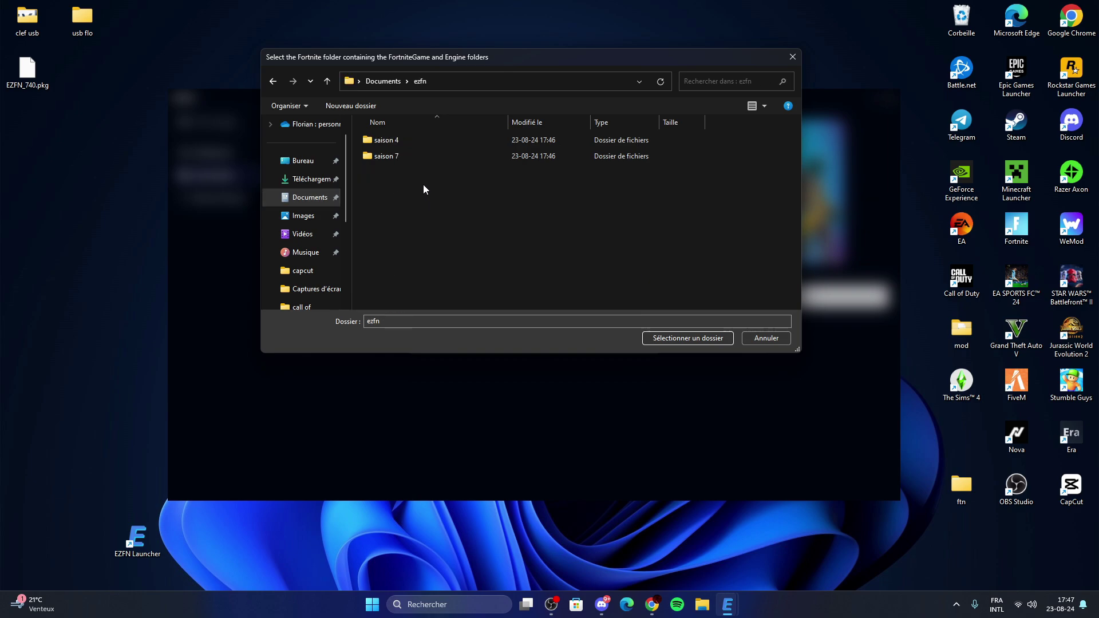
pyautogui.doubleClick(390, 141)
pyautogui.click(665, 339)
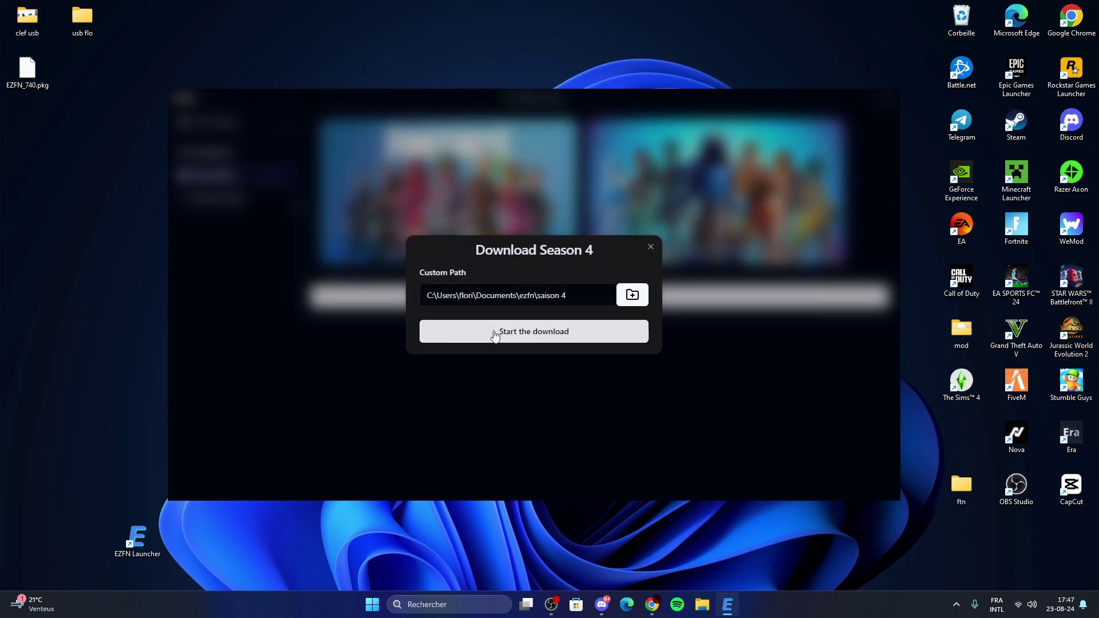
pyautogui.click(651, 246)
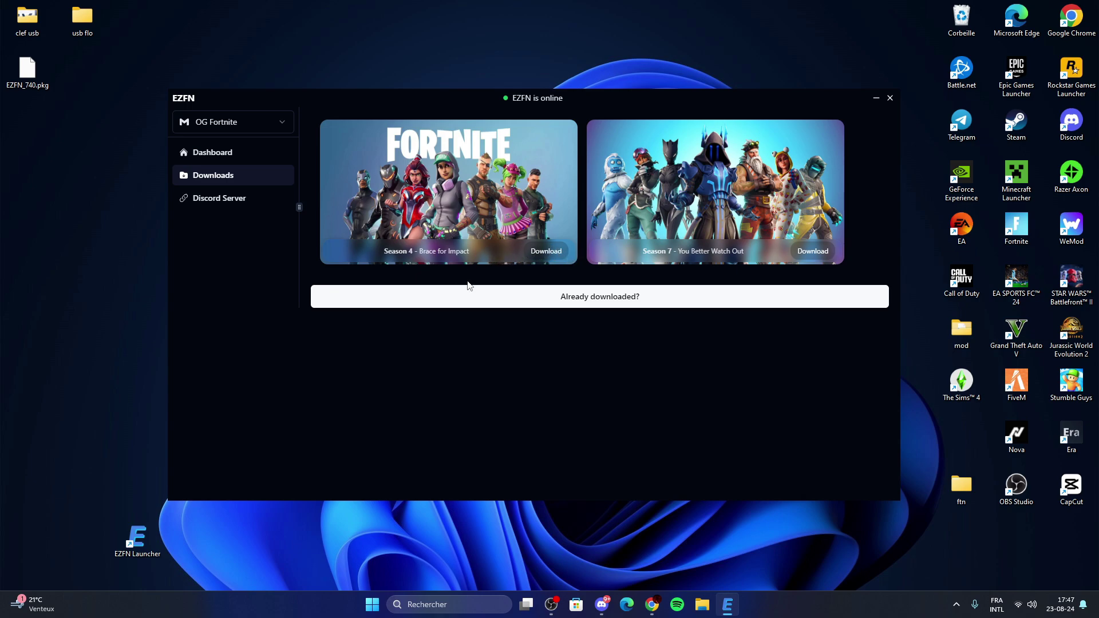
# - Launch Season 4 - Brace for Impact from the launcher's dashboard and enter the game's Battle Royale mode
pyautogui.click(218, 160)
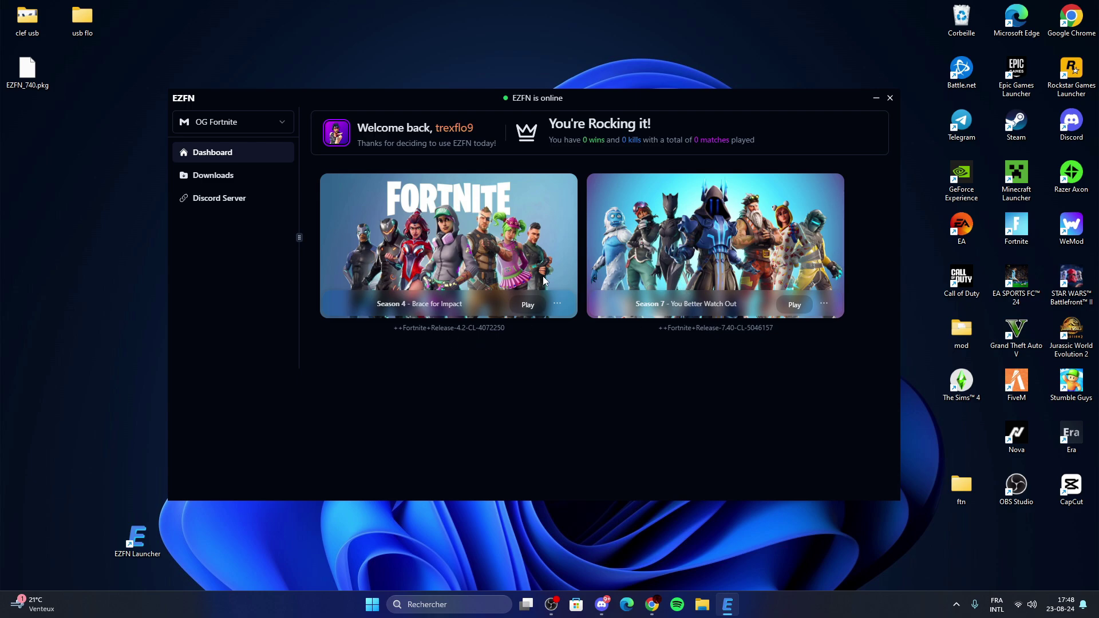
pyautogui.click(527, 306)
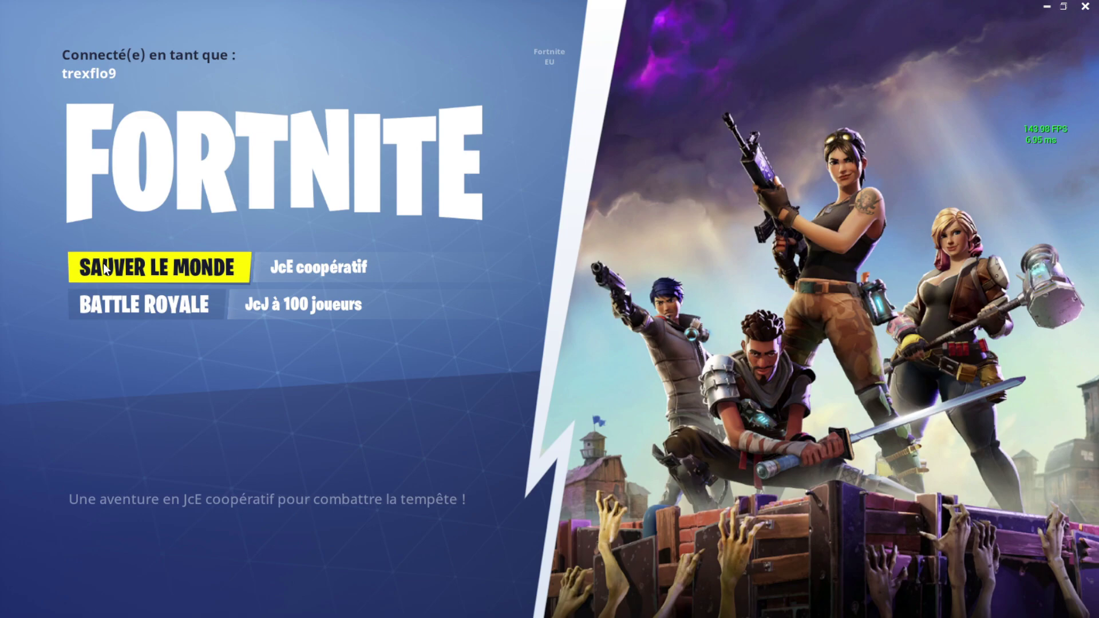
pyautogui.click(105, 269)
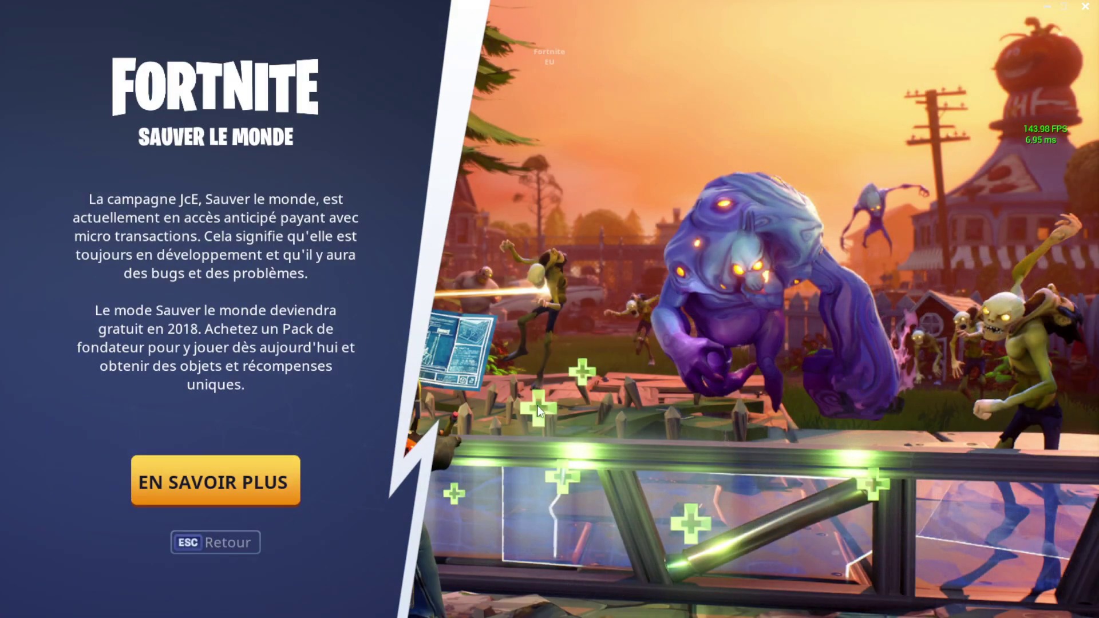
pyautogui.click(200, 541)
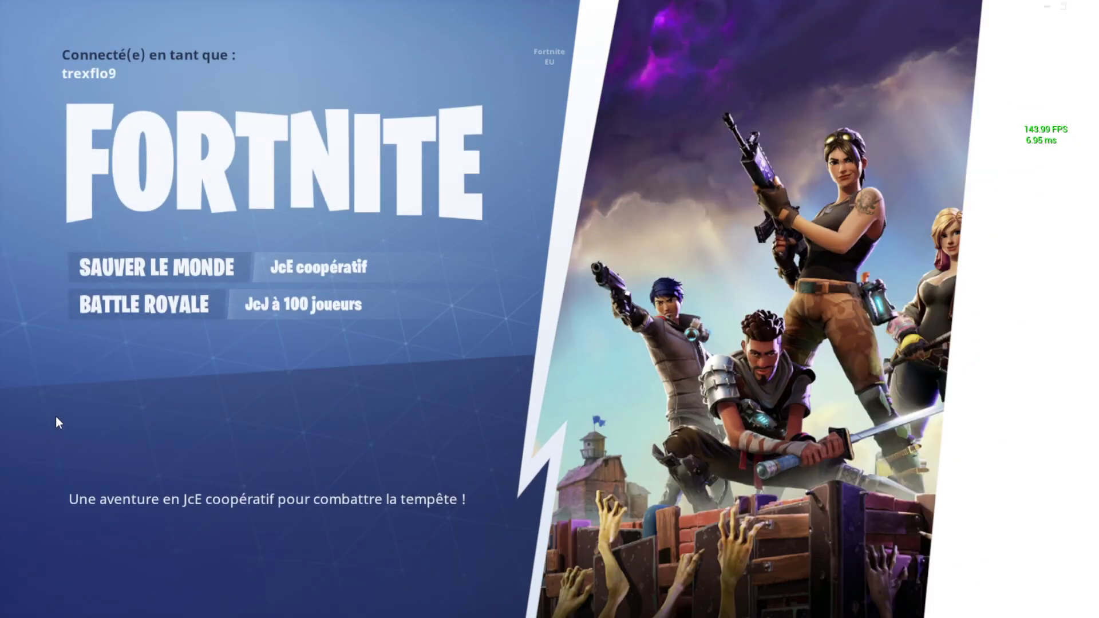
pyautogui.click(130, 308)
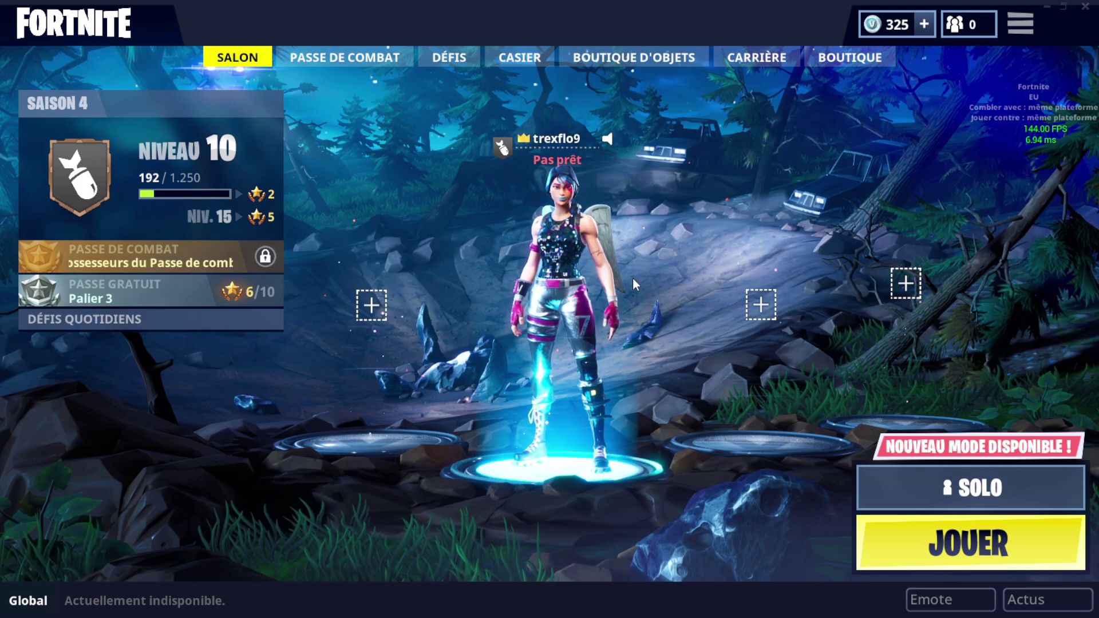
# - Examine the game's graphics and audio settings and return to the lobby
pyautogui.click(1021, 24)
pyautogui.click(1073, 74)
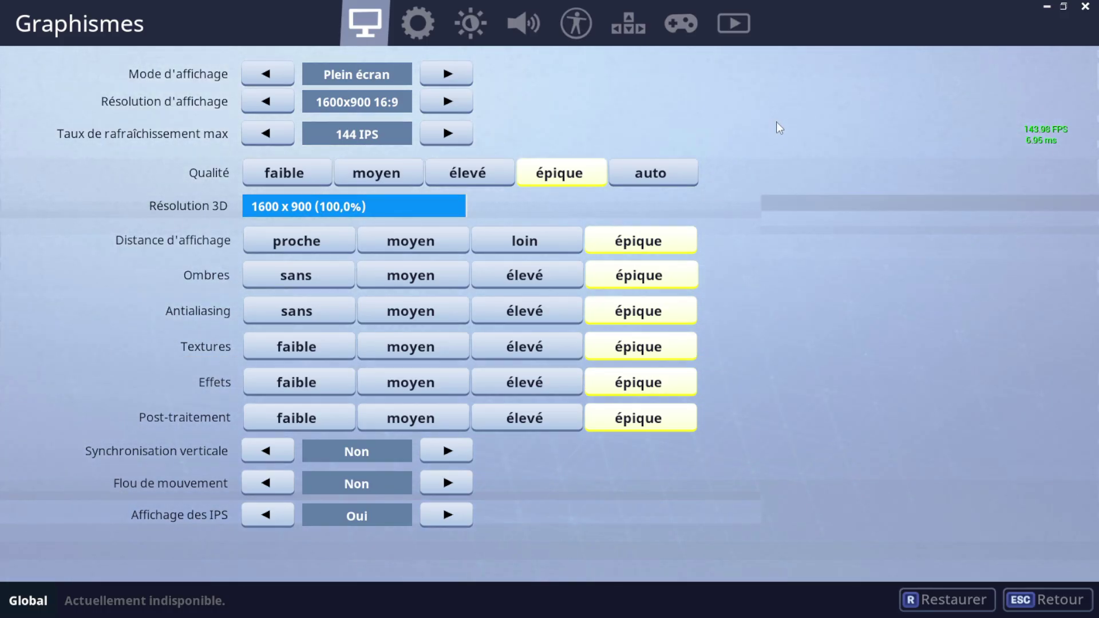
pyautogui.click(522, 23)
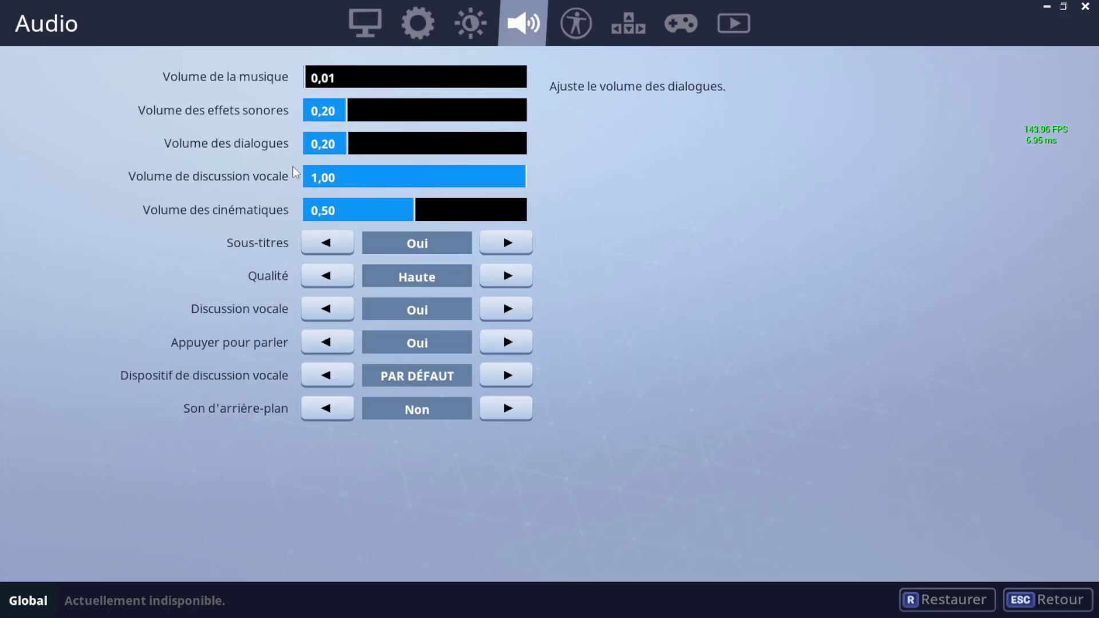
pyautogui.click(1054, 600)
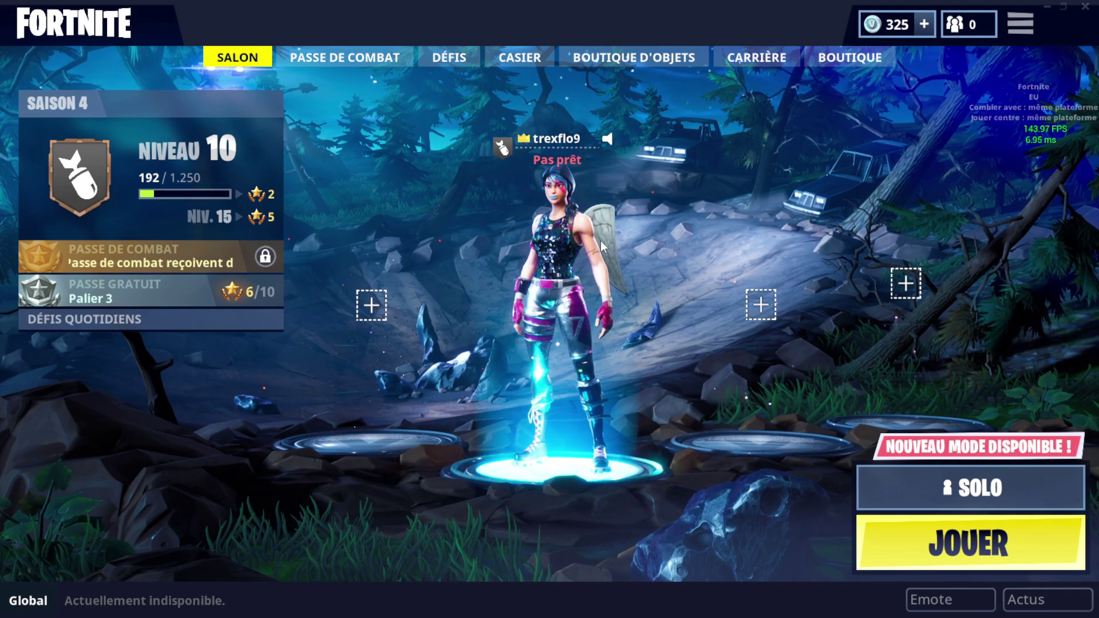
# - Look through the outfits in the locker and the available game modes, leaving both selections as they are
pyautogui.click(490, 59)
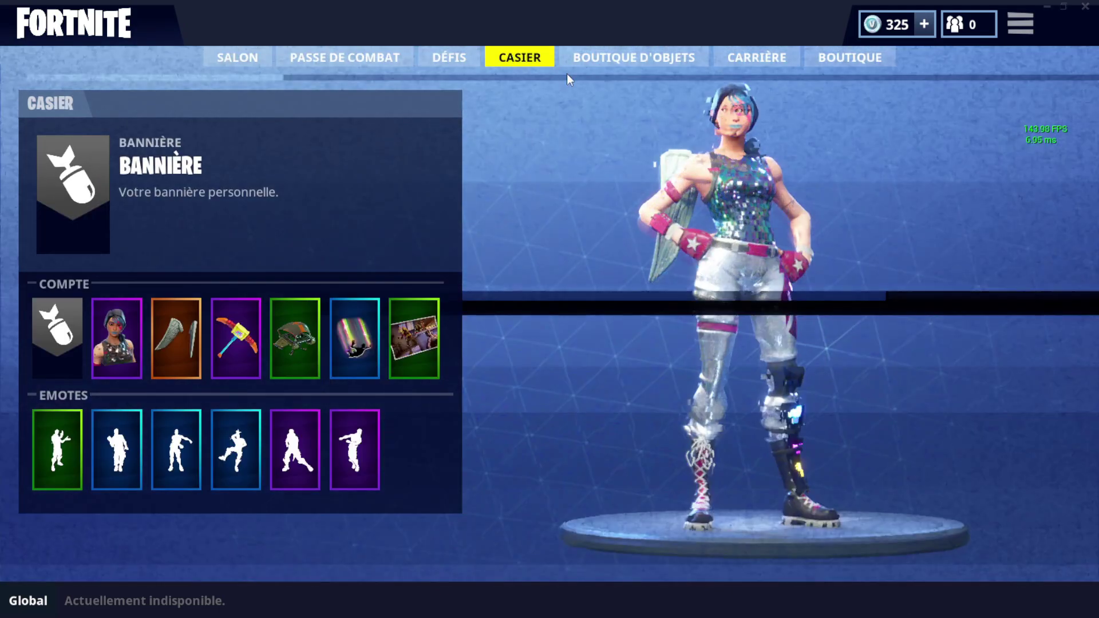
pyautogui.click(132, 338)
pyautogui.moveTo(448, 395); pyautogui.dragTo(462, 498)
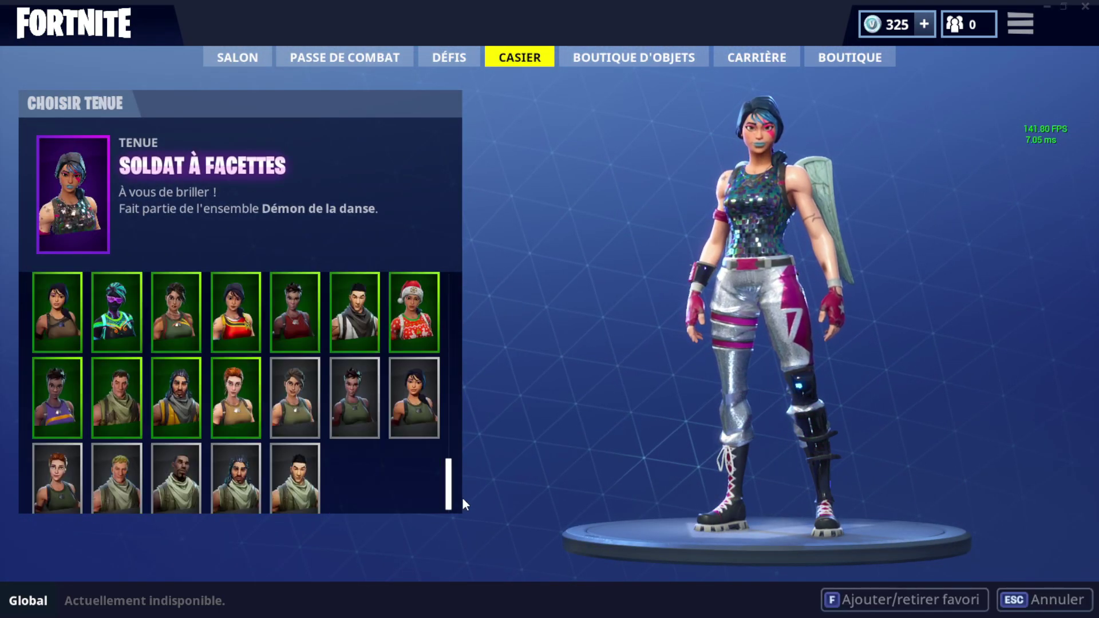
pyautogui.press('Escape')
pyautogui.click(244, 56)
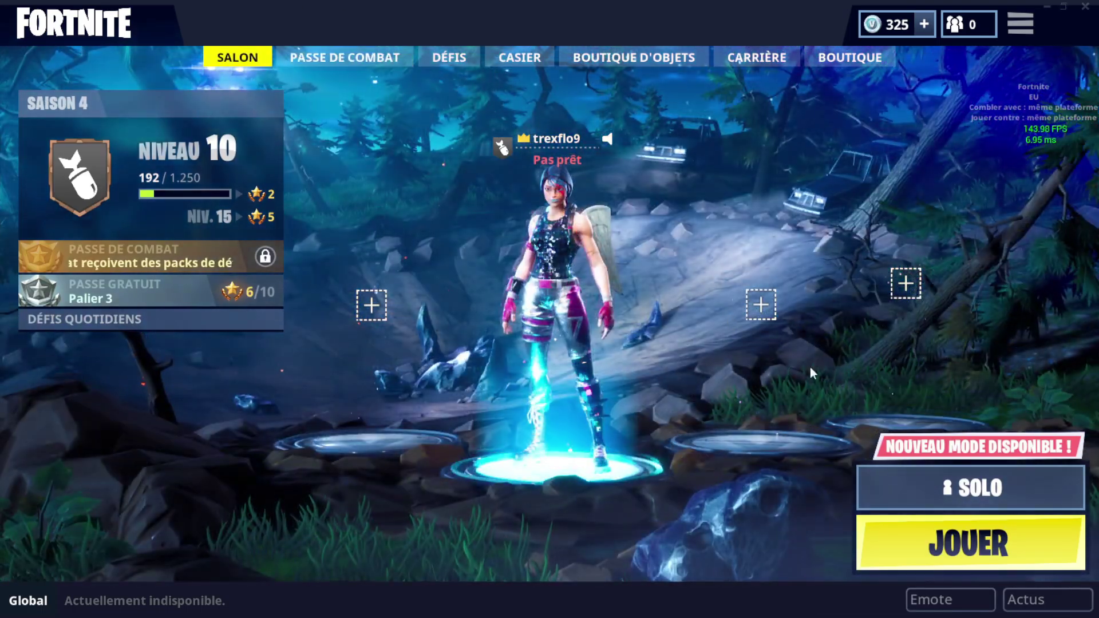
pyautogui.click(940, 493)
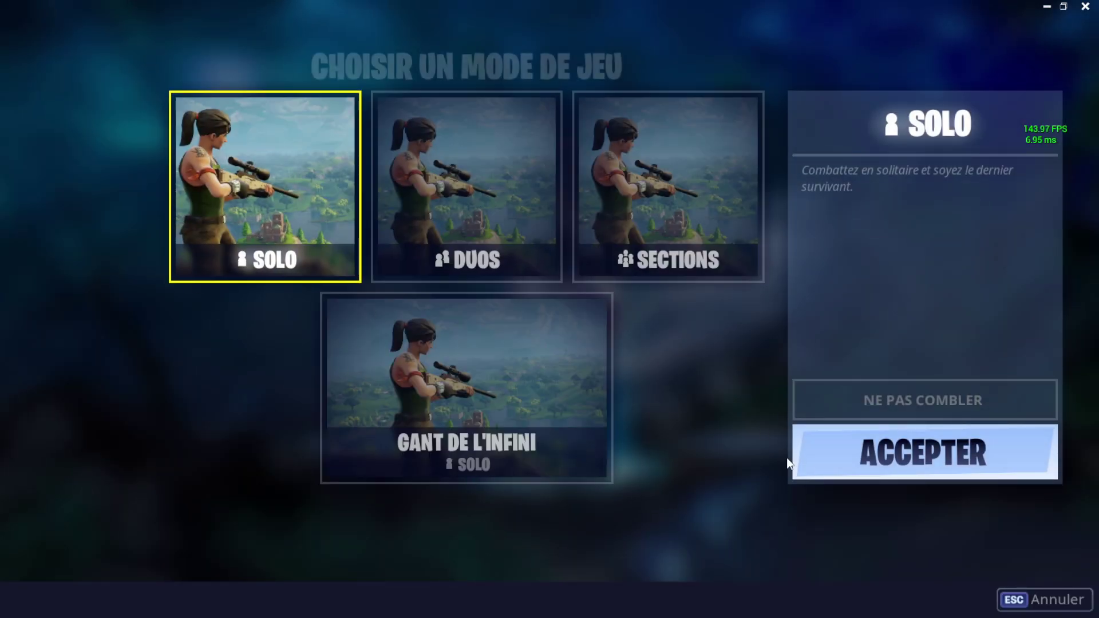
pyautogui.press('Escape')
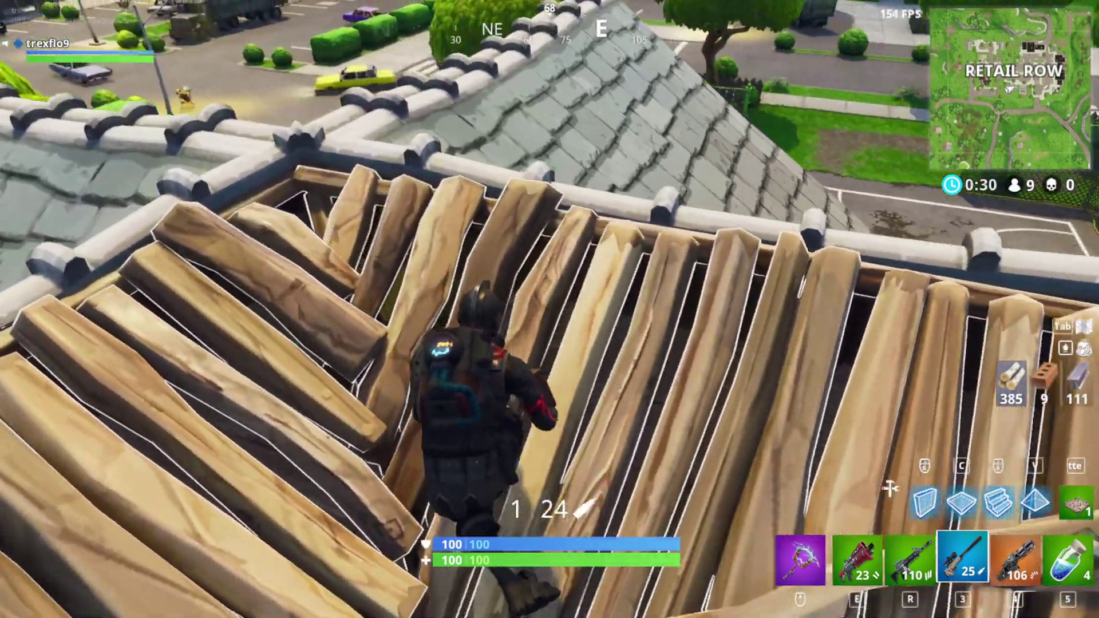
pyautogui.press('w')
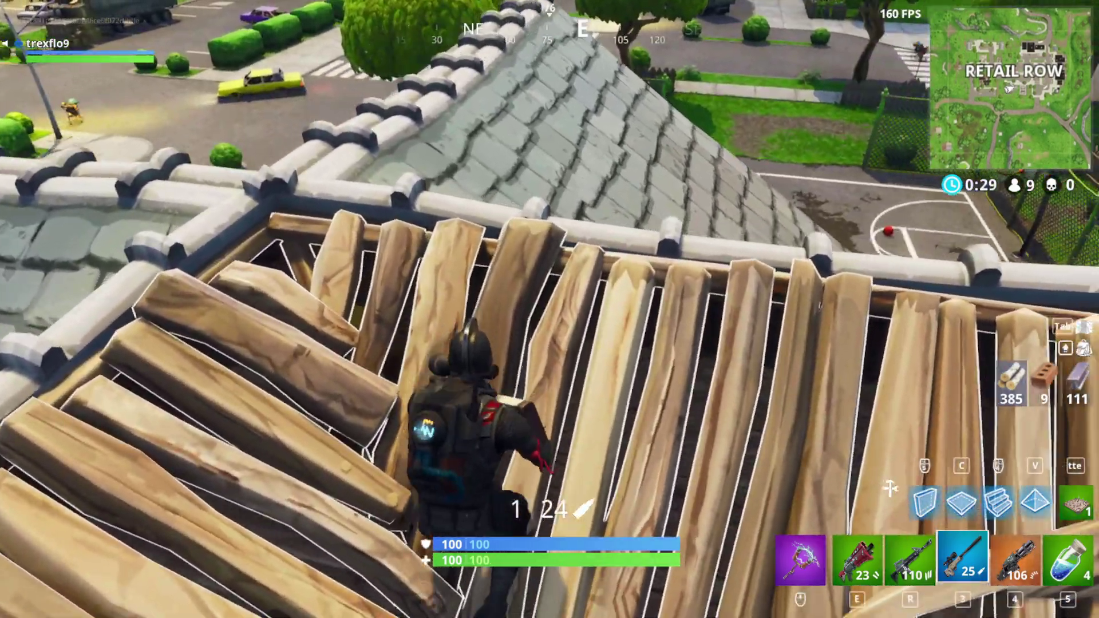
pyautogui.press('w')
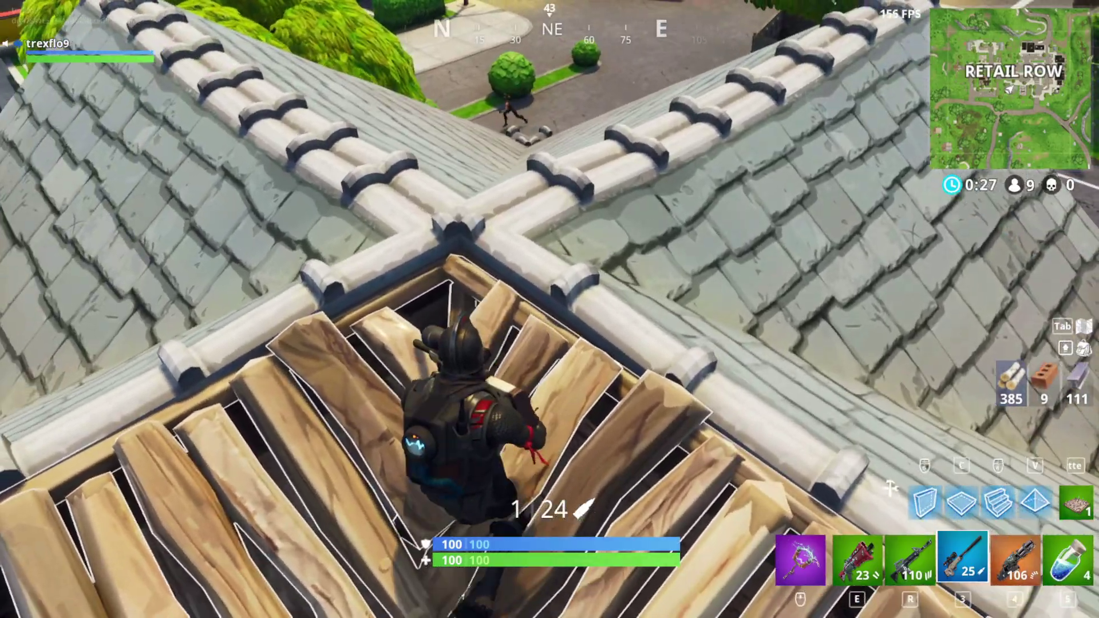
pyautogui.press('w')
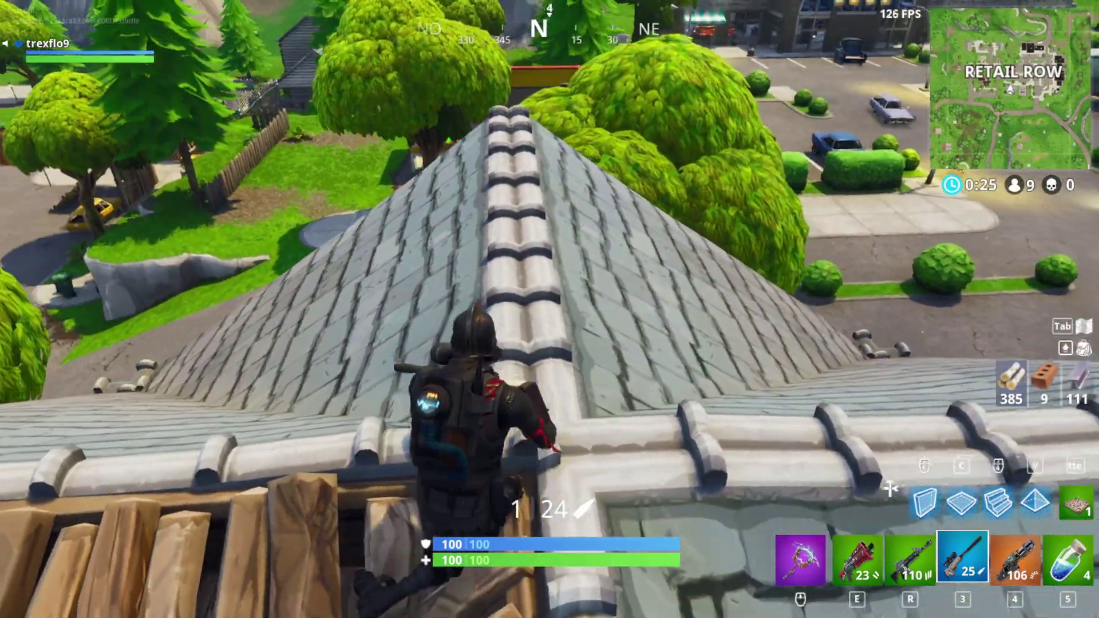
pyautogui.press('w')
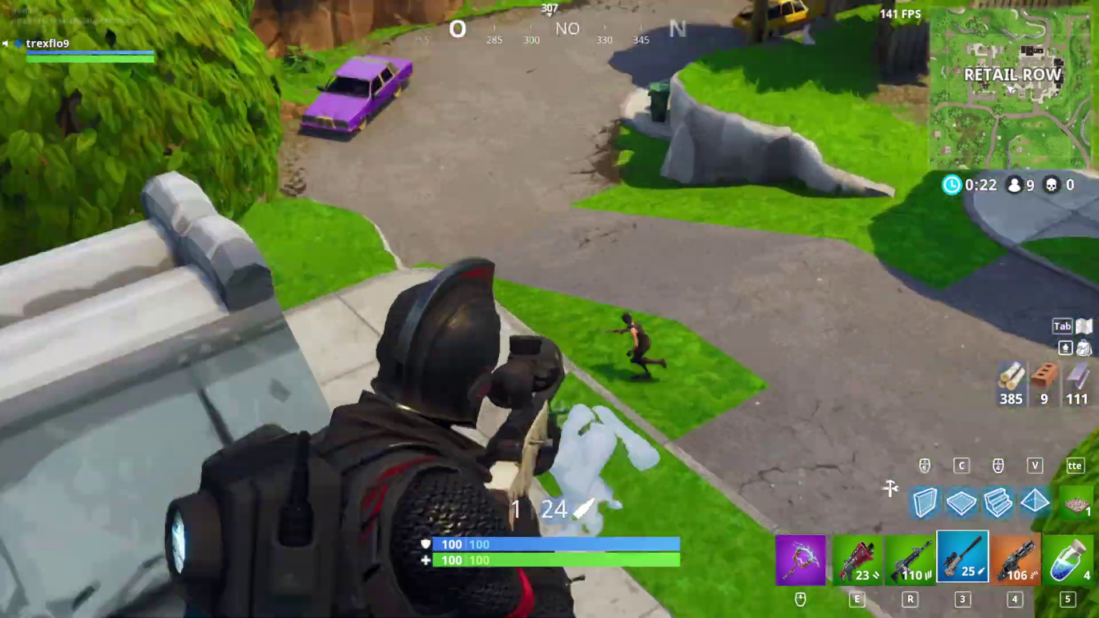
pyautogui.rightClick(549, 309)
pyautogui.click(550, 309)
pyautogui.press('e')
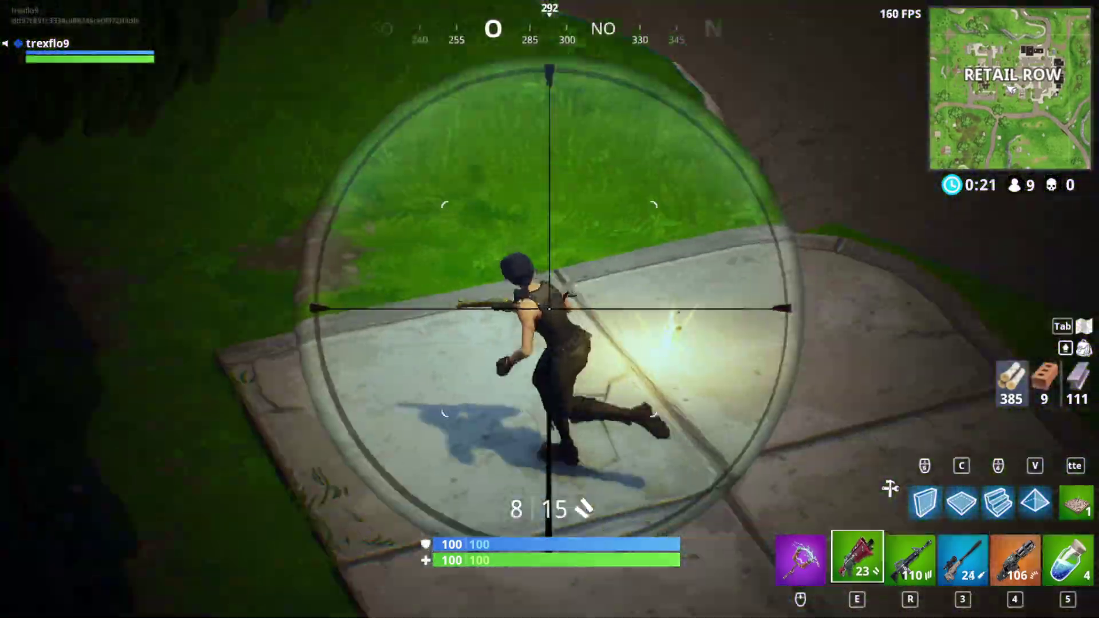
pyautogui.press('w')
pyautogui.press('w')
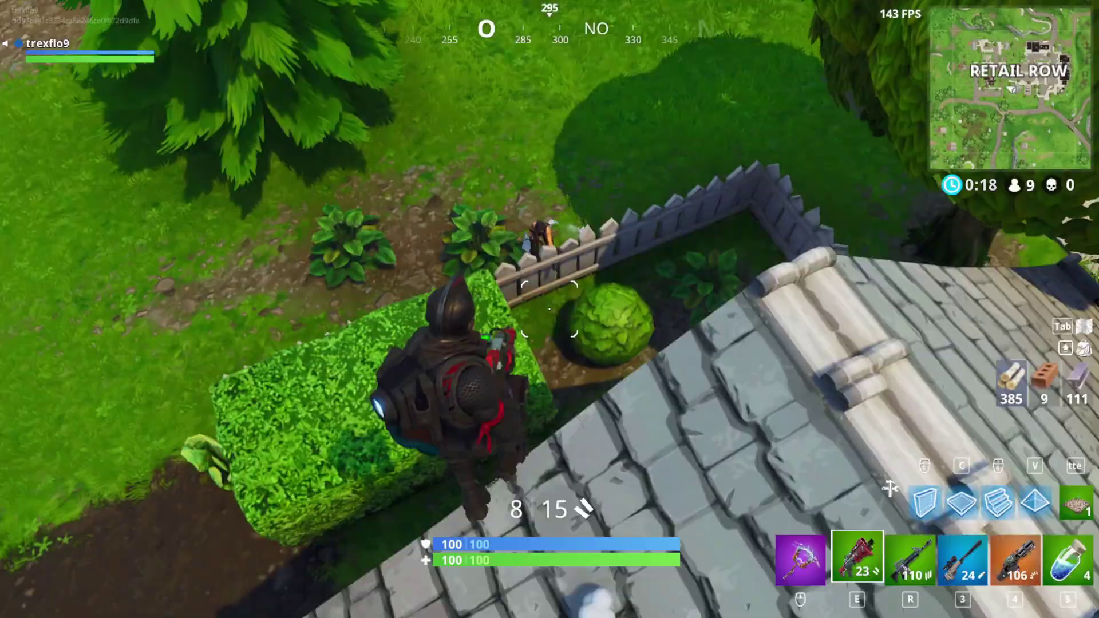
pyautogui.click(550, 309)
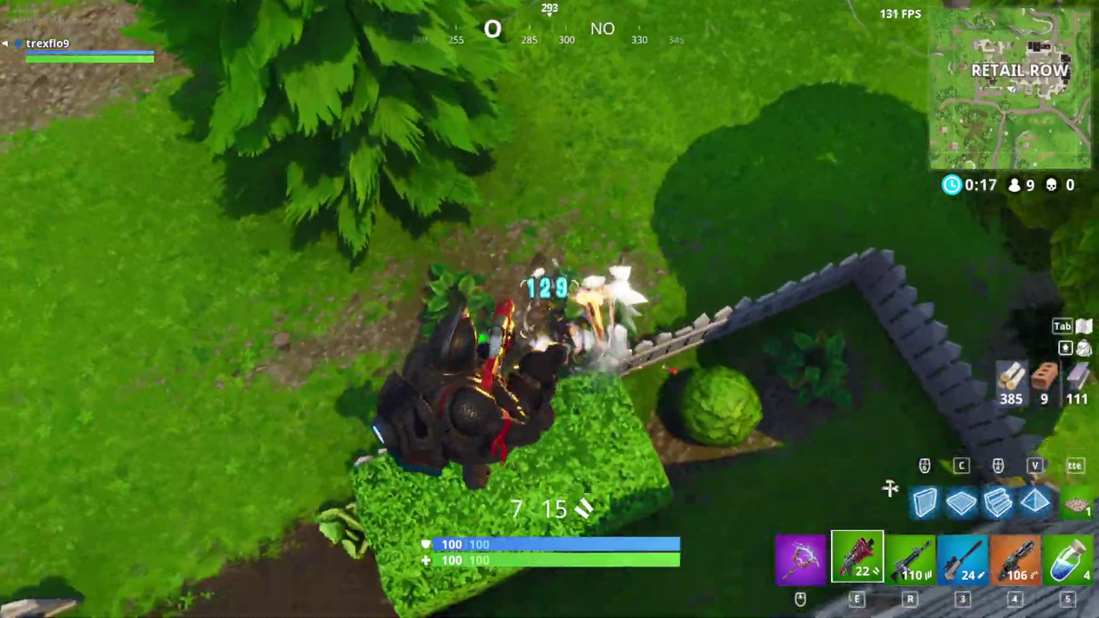
pyautogui.press('w')
pyautogui.click(549, 309)
pyautogui.press('w')
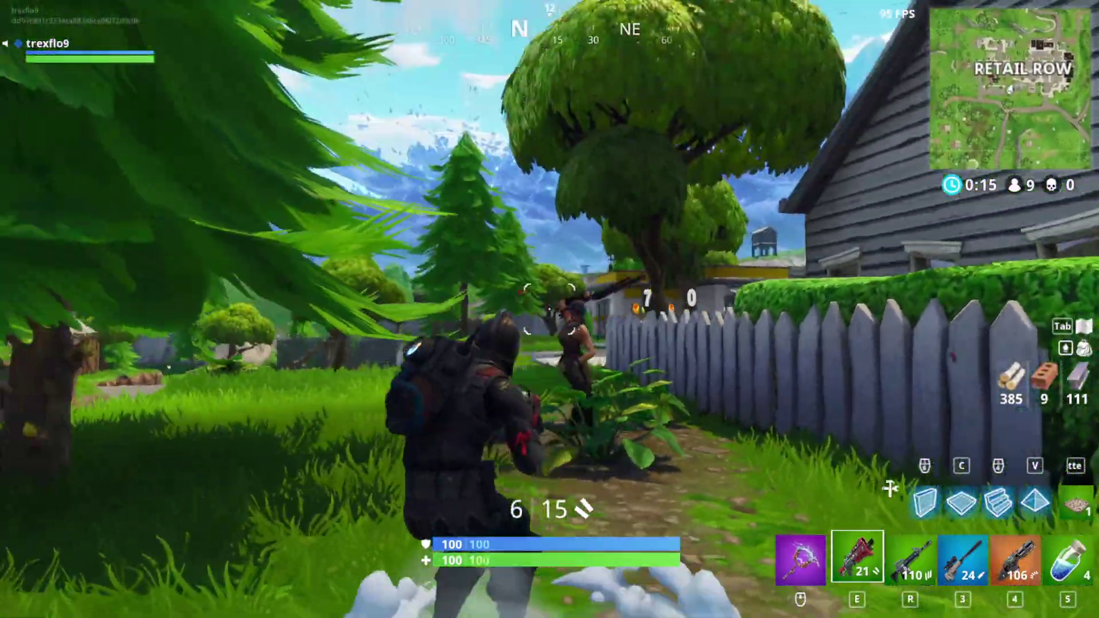
pyautogui.click(550, 309)
pyautogui.press('w')
pyautogui.press('r')
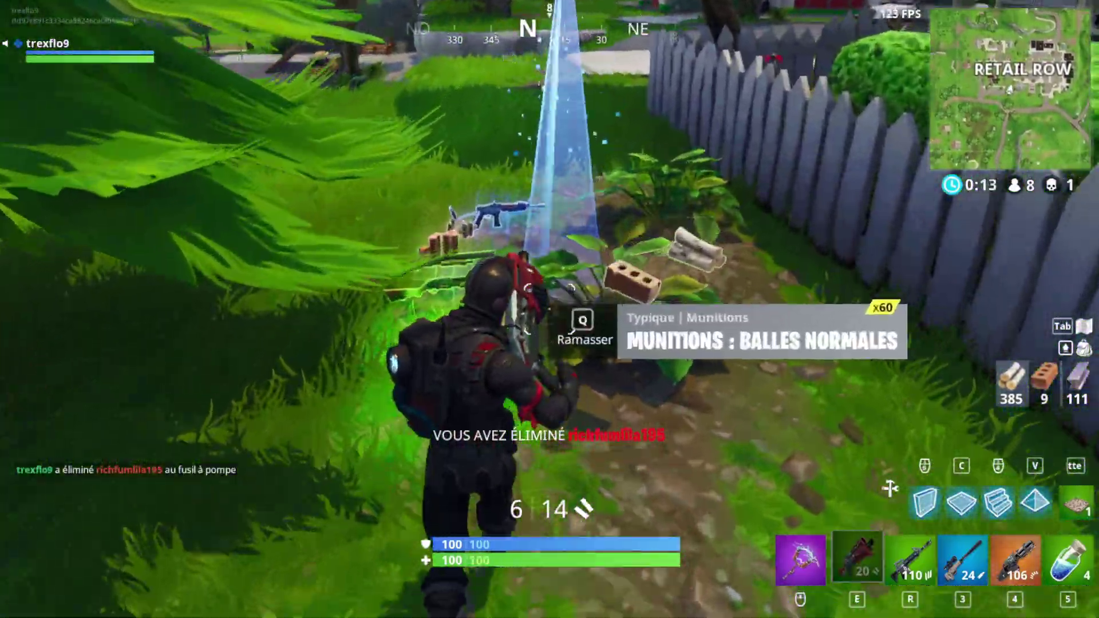
pyautogui.press('w')
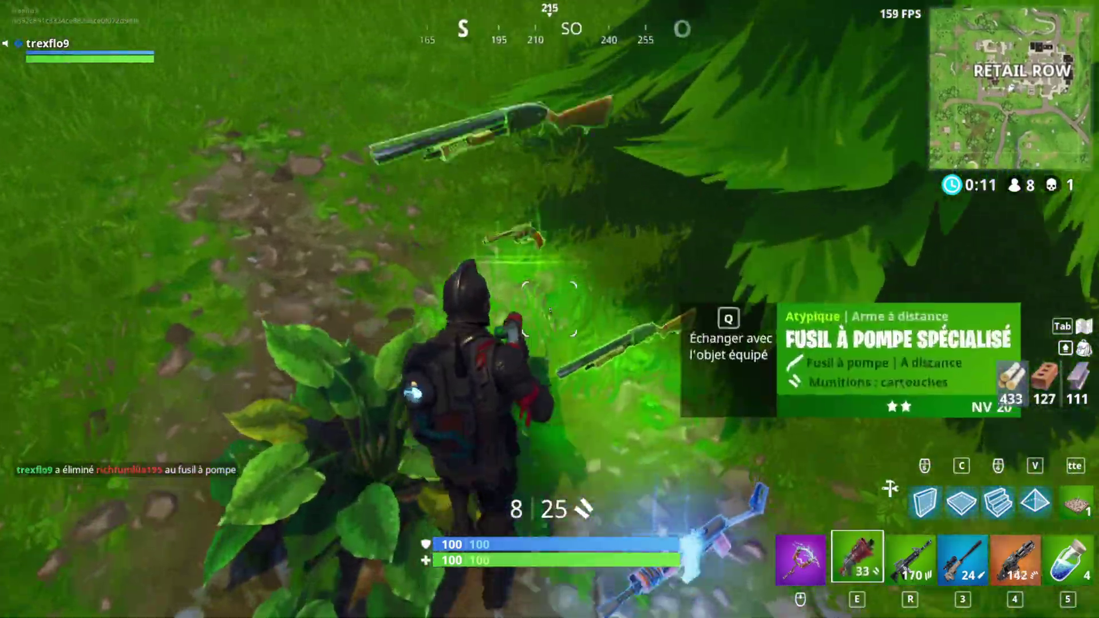
pyautogui.press('r')
pyautogui.press('e')
pyautogui.press('w')
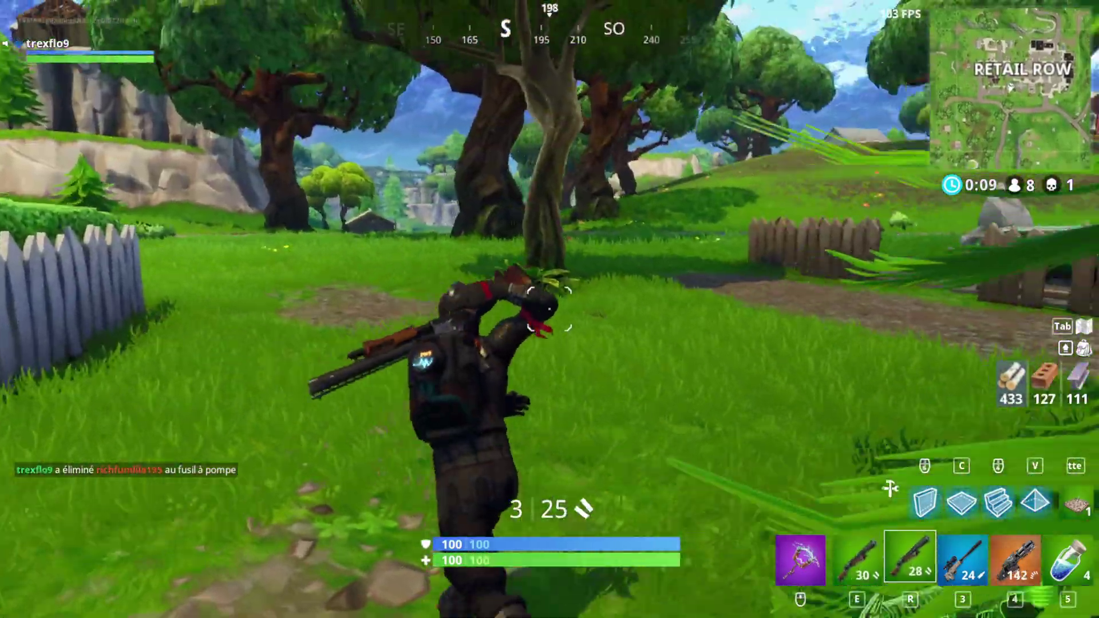
pyautogui.press('b')
pyautogui.click(633, 381)
pyautogui.press('w')
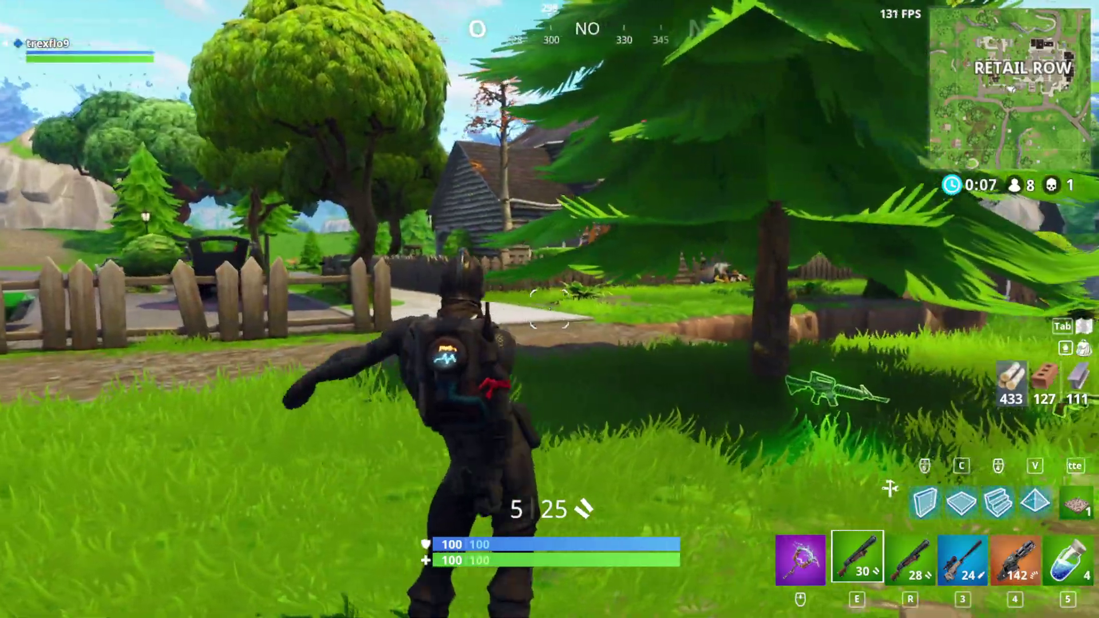
pyautogui.press('f')
pyautogui.click(550, 309)
pyautogui.click(550, 309)
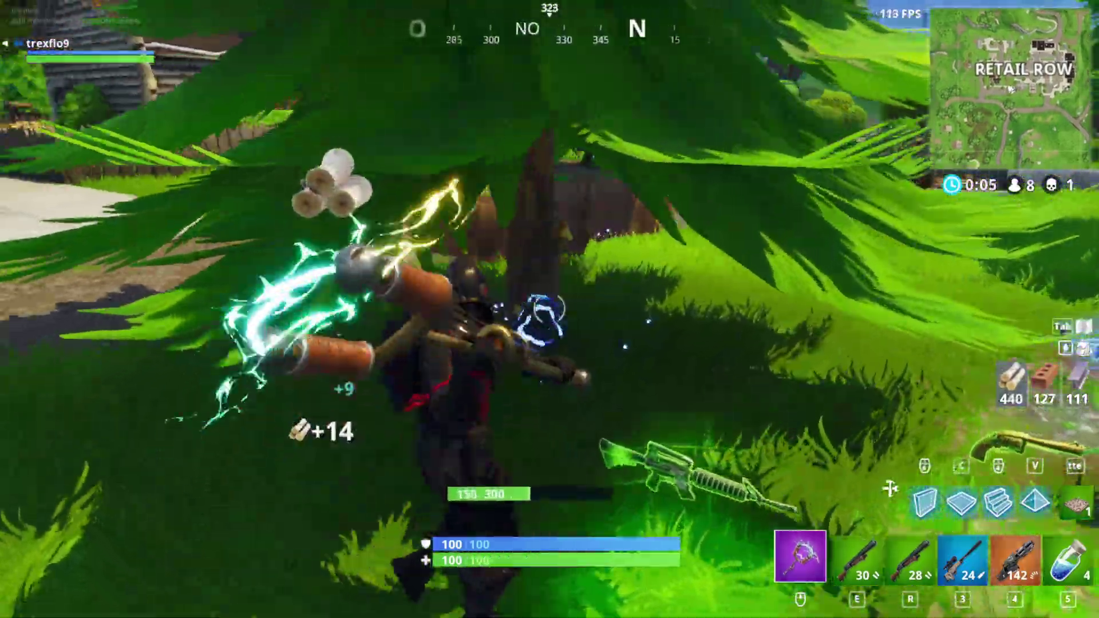
pyautogui.press('4')
pyautogui.press('w')
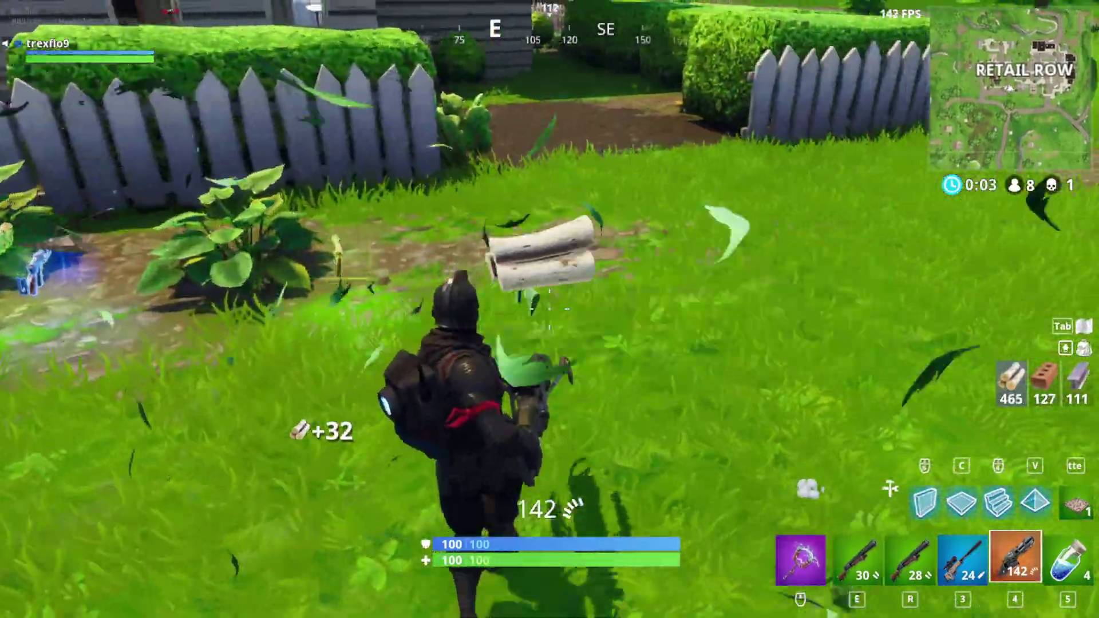
pyautogui.press('e')
pyautogui.press('Tab')
pyautogui.moveTo(926, 470); pyautogui.dragTo(876, 466)
pyautogui.press('Tab')
pyautogui.press('w')
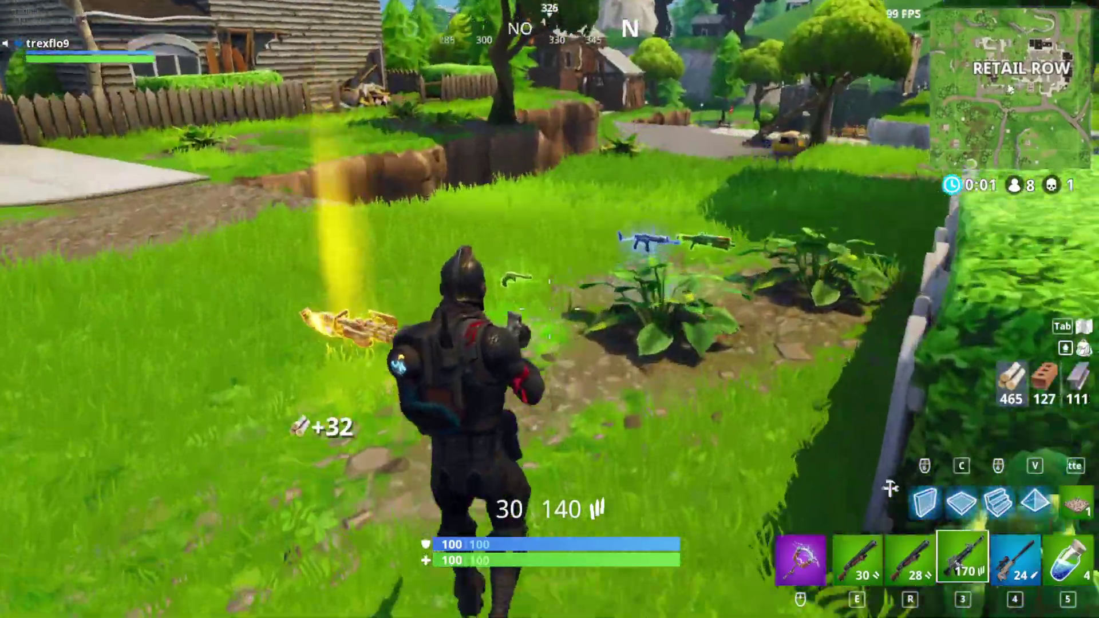
pyautogui.press('e')
pyautogui.press('w')
pyautogui.press('r')
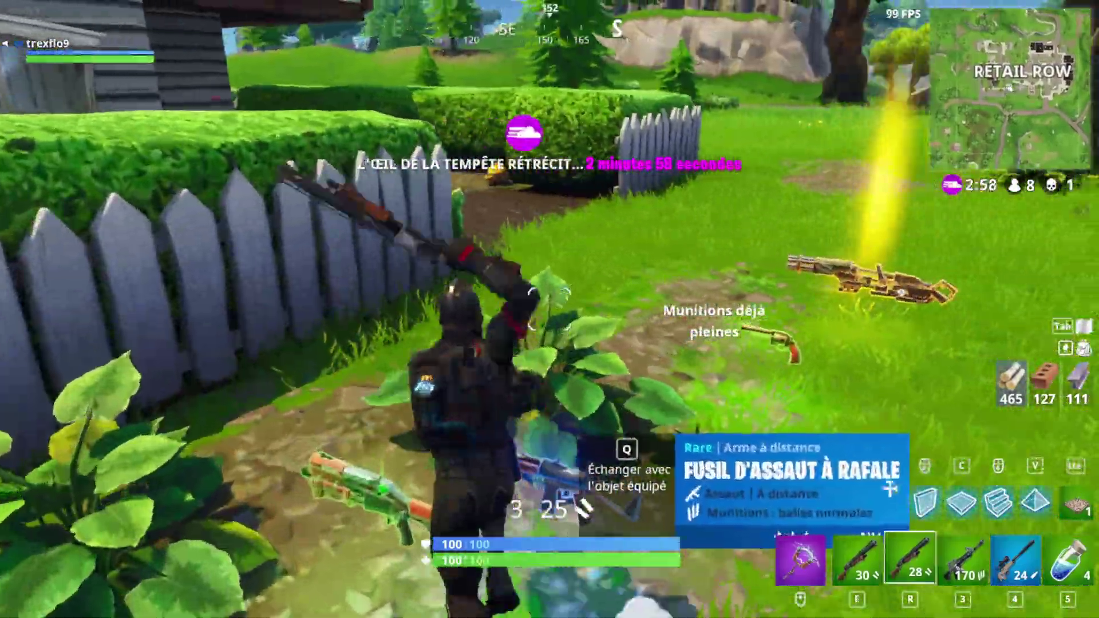